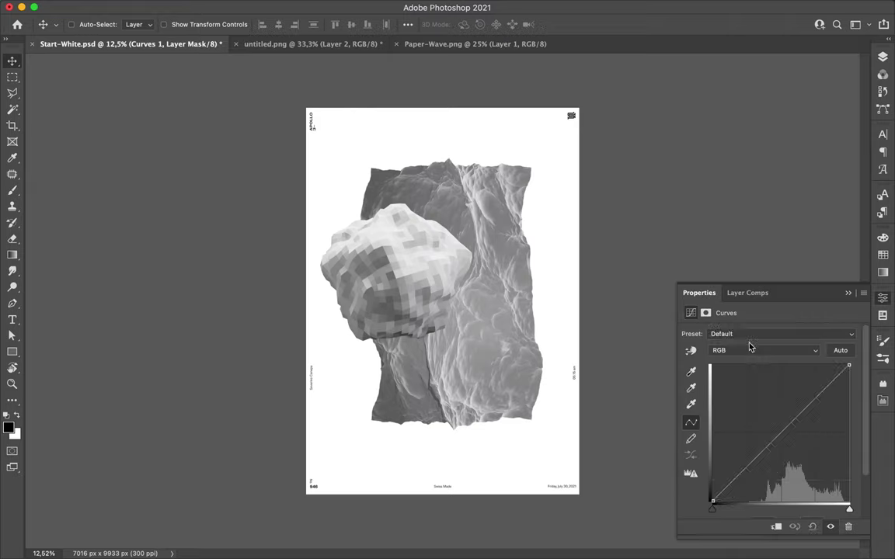
# - Darken the paper with a Curves adjustment and an Exposure adjustment with tuned offset and gamma
pyautogui.moveTo(823, 389); pyautogui.dragTo(807, 443)
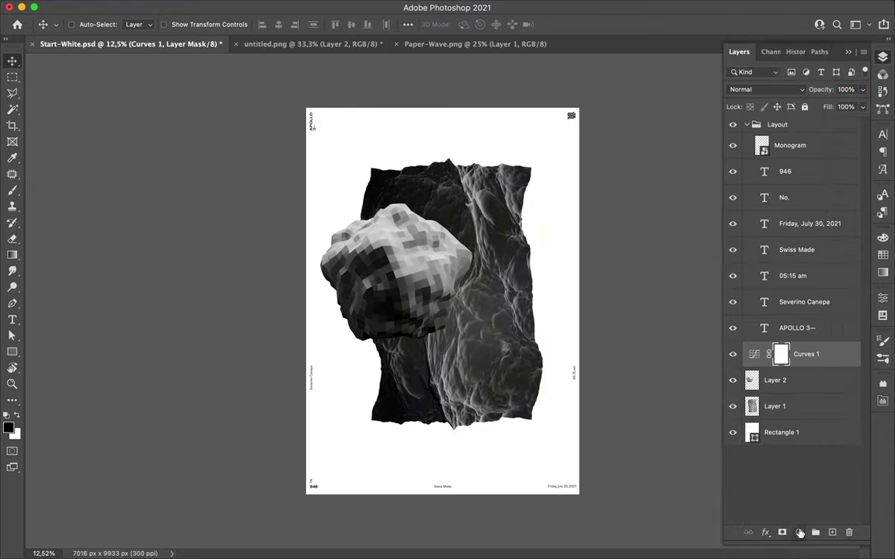
pyautogui.click(783, 532)
pyautogui.moveTo(812, 364)
pyautogui.mouseDown()
pyautogui.moveTo(766, 364)
pyautogui.moveTo(725, 387)
pyautogui.moveTo(768, 387)
pyautogui.mouseUp()
pyautogui.moveTo(766, 412); pyautogui.dragTo(733, 414)
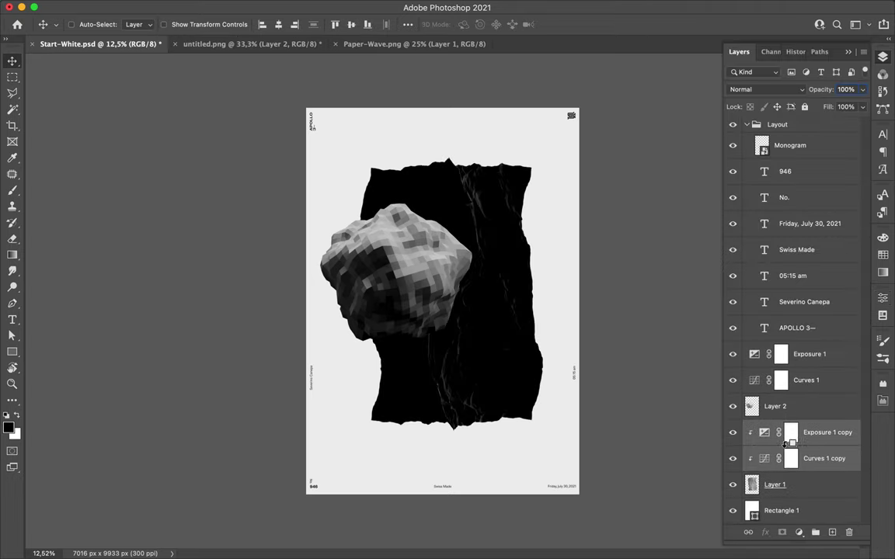
pyautogui.moveTo(769, 385)
pyautogui.mouseDown()
pyautogui.moveTo(784, 466)
pyautogui.moveTo(776, 474)
pyautogui.mouseUp()
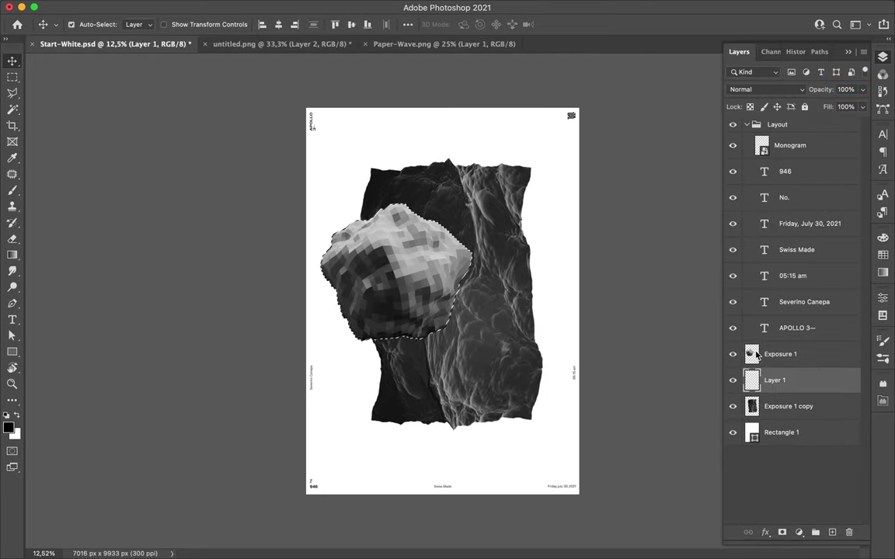
pyautogui.click(291, 6)
# - Apply Gaussian Blur to the rock's black shadow and set it to Multiply
pyautogui.click(543, 209)
pyautogui.click(711, 72)
pyautogui.click(764, 90)
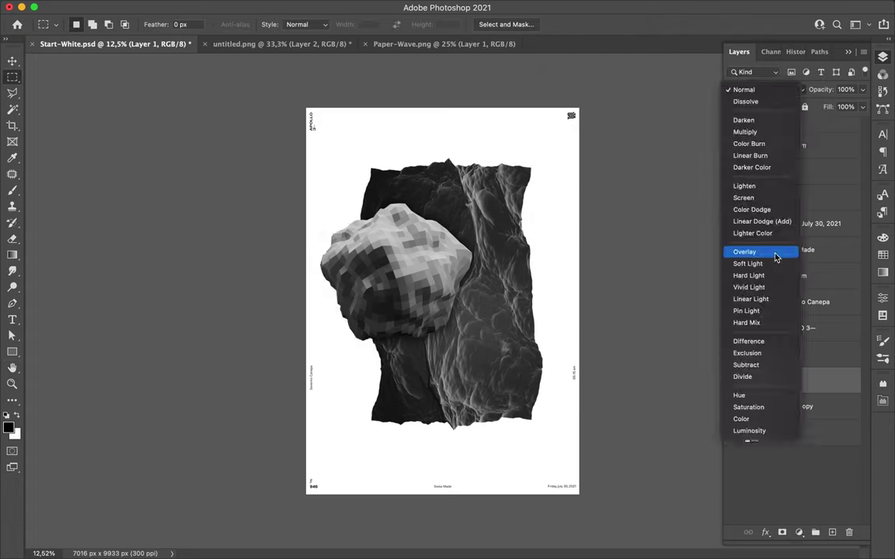
pyautogui.click(745, 136)
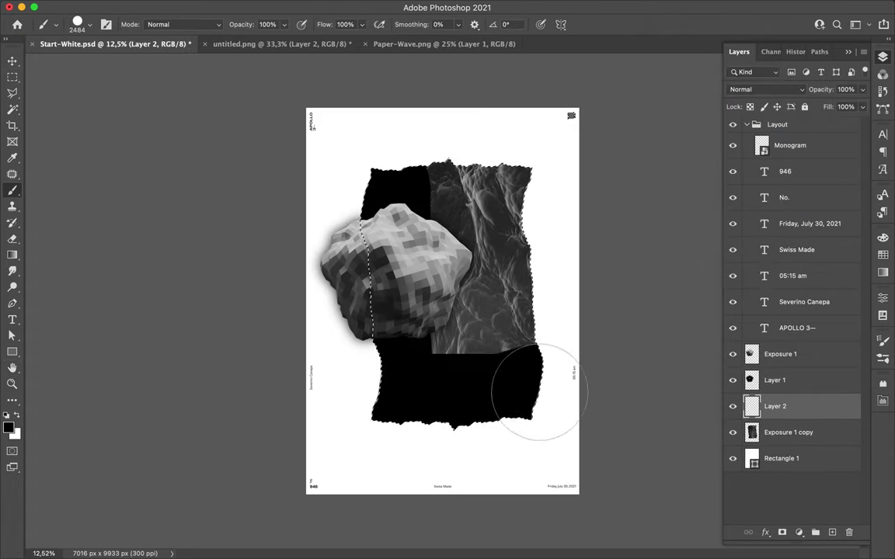
# - Add a blurred black paper shadow beneath the paper, Multiply at 80% opacity
pyautogui.click(291, 7)
pyautogui.click(312, 23)
pyautogui.moveTo(795, 402); pyautogui.dragTo(794, 435)
pyautogui.click(765, 89)
pyautogui.click(745, 134)
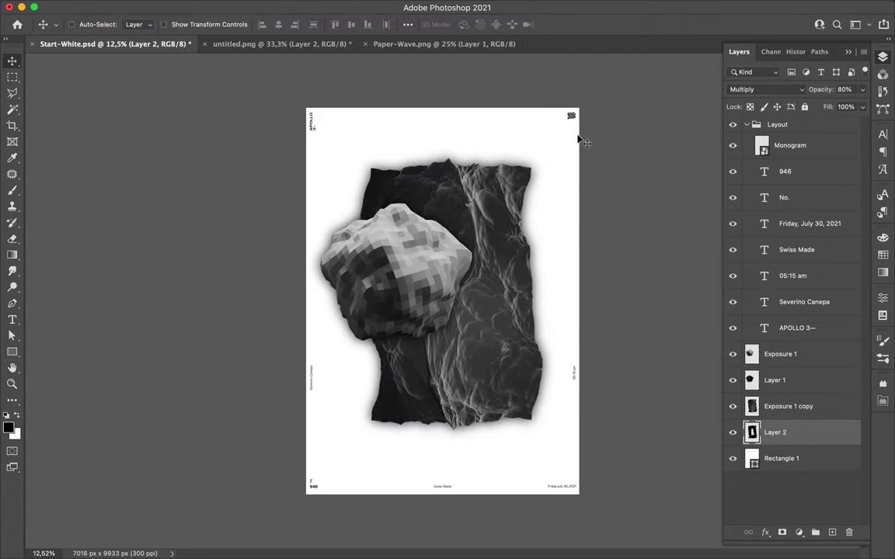
# - Cut a lassoed wedge of the rock onto a new layer and place it near the rock
pyautogui.moveTo(472, 222); pyautogui.dragTo(443, 251)
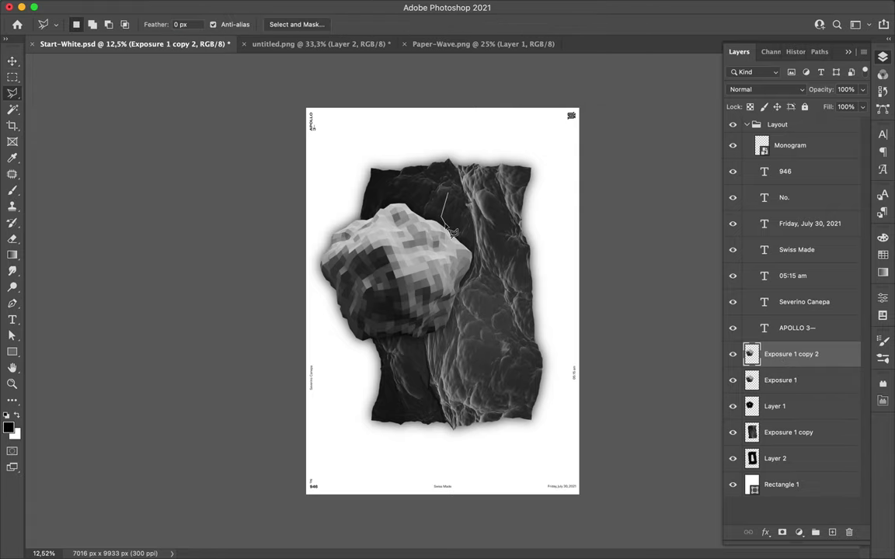
pyautogui.click(448, 191)
pyautogui.hotkey('ctrl', 'j')
pyautogui.moveTo(419, 279); pyautogui.dragTo(497, 435)
pyautogui.hotkey('ctrl', 'shift', 'n')
pyautogui.moveTo(420, 420)
pyautogui.mouseDown()
pyautogui.moveTo(497, 372)
pyautogui.moveTo(469, 239)
pyautogui.mouseUp()
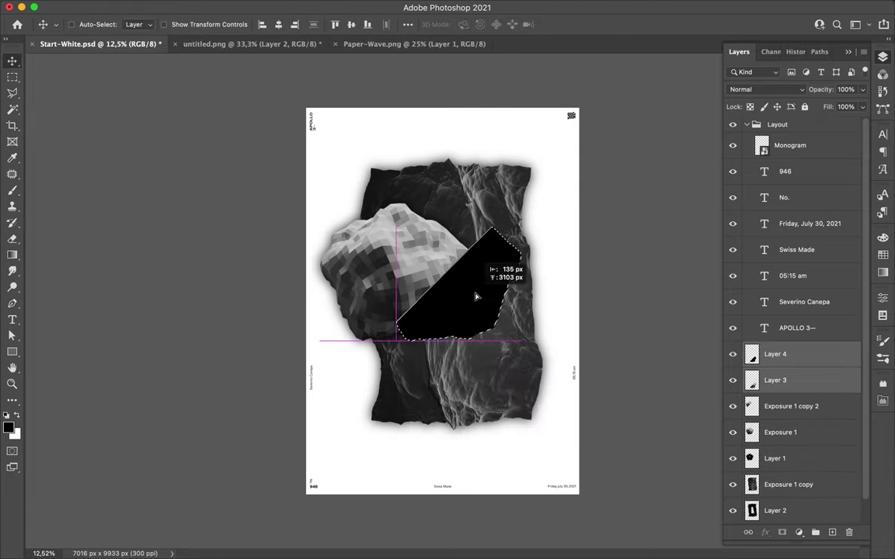
pyautogui.hotkey('ctrl', 'd')
# - Put Layer 4 below Layer 3 and shift the rock copy to the lower right
pyautogui.moveTo(770, 359); pyautogui.dragTo(770, 380)
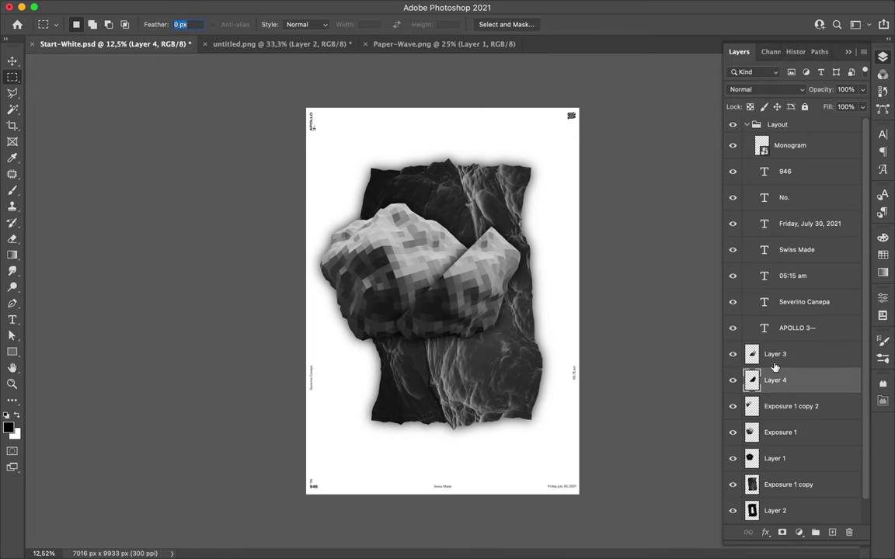
pyautogui.press('v')
pyautogui.moveTo(419, 233); pyautogui.dragTo(505, 348)
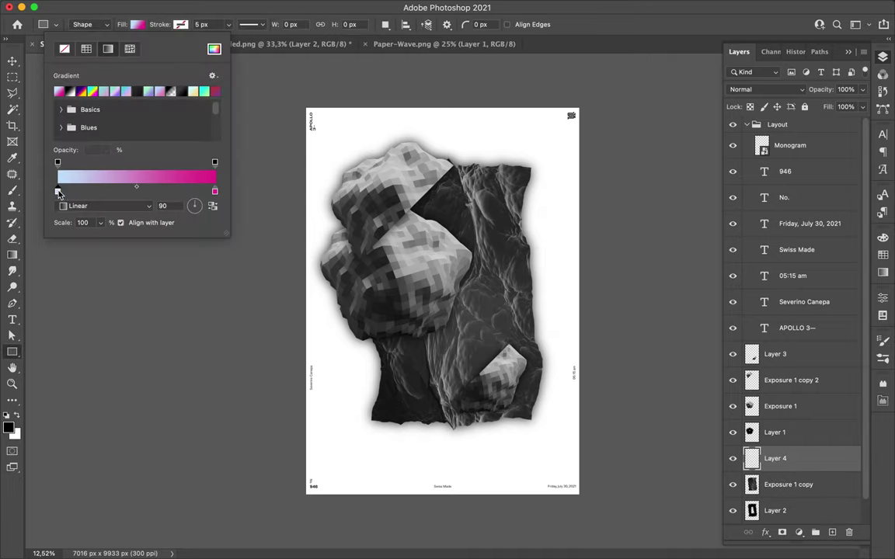
# - Set the rectangle's gradient stops to light blue and cyan
pyautogui.doubleClick(211, 153)
pyautogui.click(184, 160)
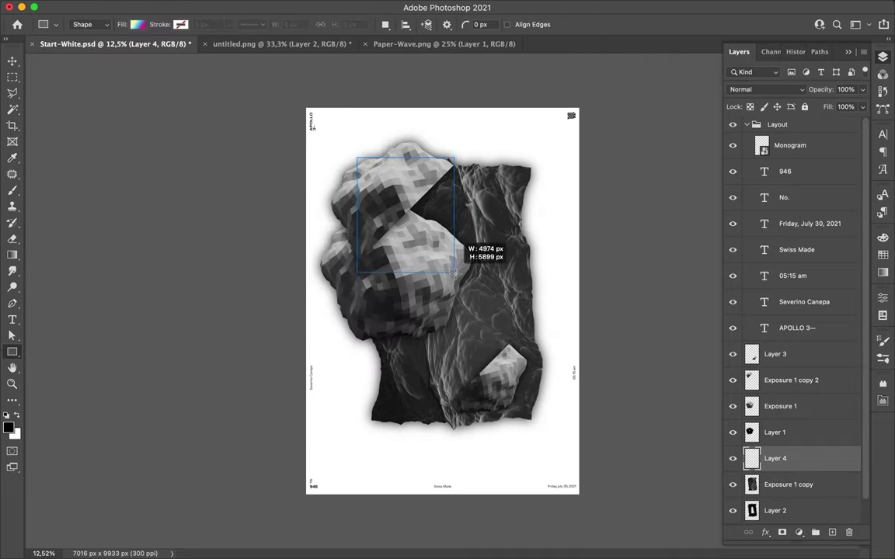
pyautogui.click(136, 24)
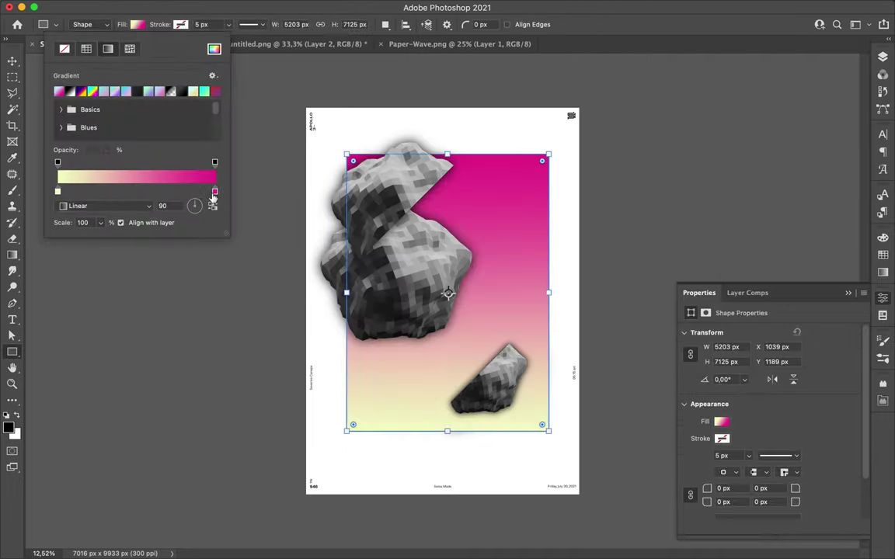
pyautogui.doubleClick(121, 179)
pyautogui.press('Return')
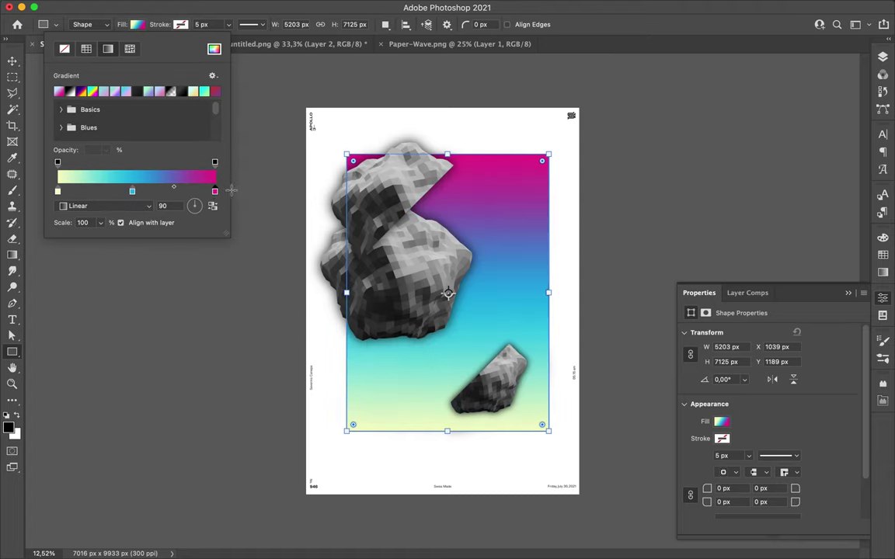
pyautogui.click(882, 55)
# - Clip the gradient rectangle to the paper and blend it in Overlay mode
pyautogui.hotkey('ctrl', 'alt', 'g')
pyautogui.click(757, 89)
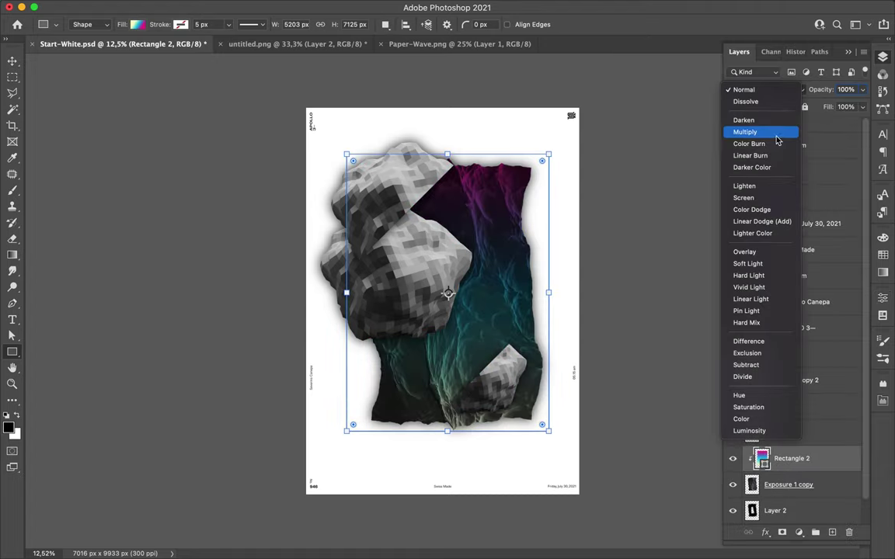
pyautogui.click(744, 252)
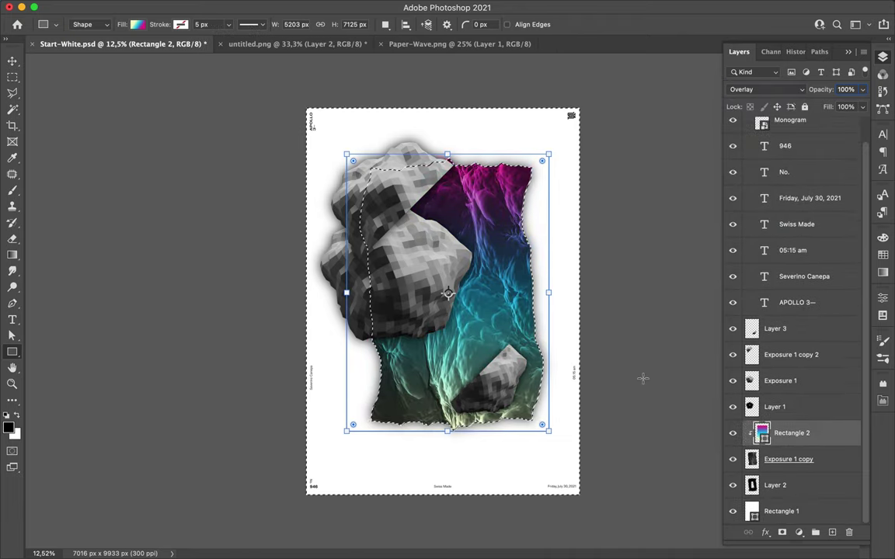
# - Duplicate the gradient layer and rasterize the copy
pyautogui.hotkey('ctrl', 'j')
pyautogui.press('v')
pyautogui.click(757, 89)
pyautogui.click(741, 10)
pyautogui.rightClick(790, 432)
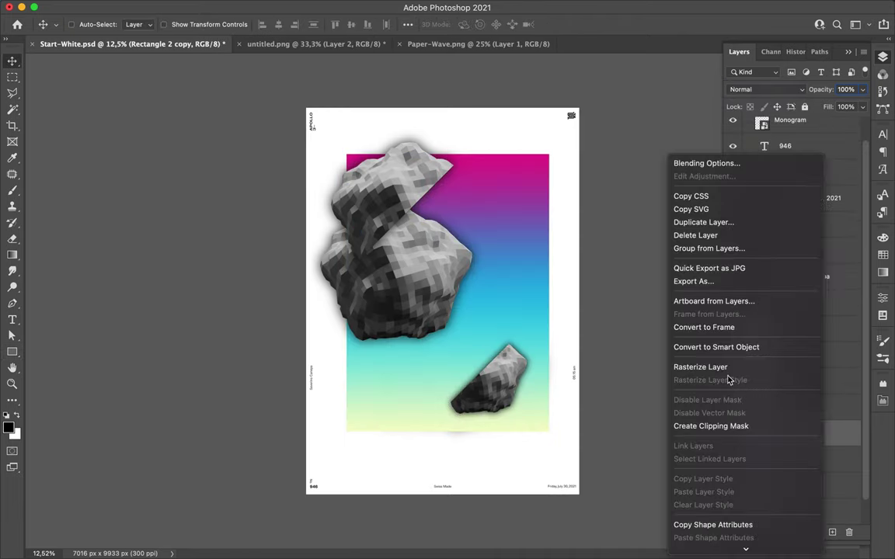
pyautogui.click(676, 362)
pyautogui.press('m')
pyautogui.hotkey('ctrl', 'd')
# - Blend the gradient copy in Multiply at 50% Fill, then duplicate it
pyautogui.click(758, 89)
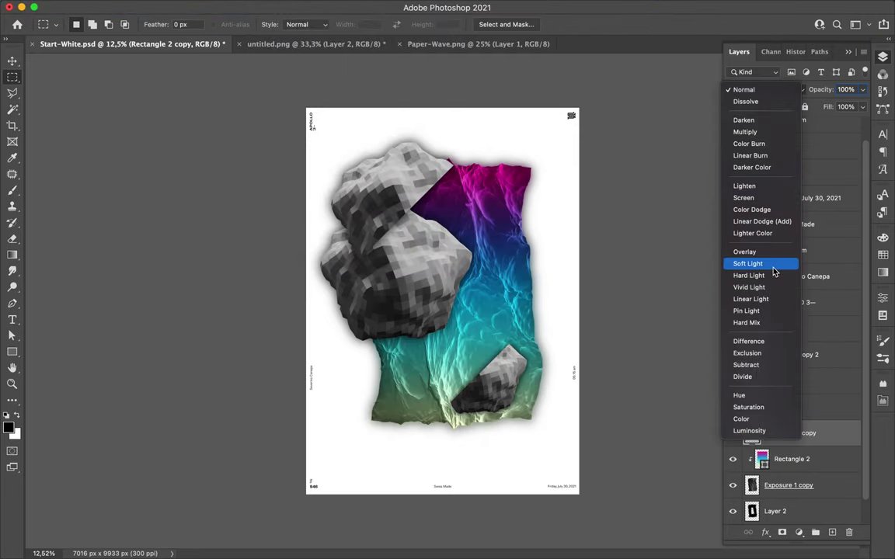
pyautogui.click(744, 132)
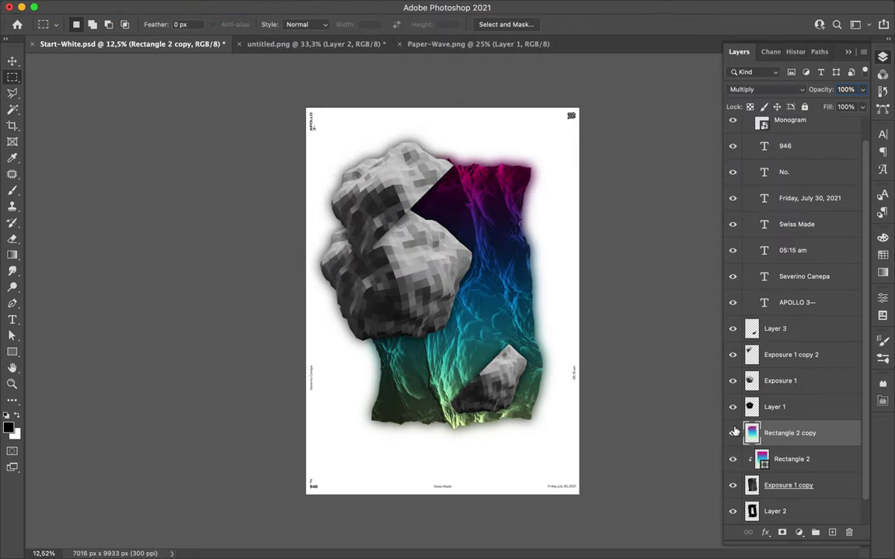
pyautogui.write('50')
pyautogui.press('Return')
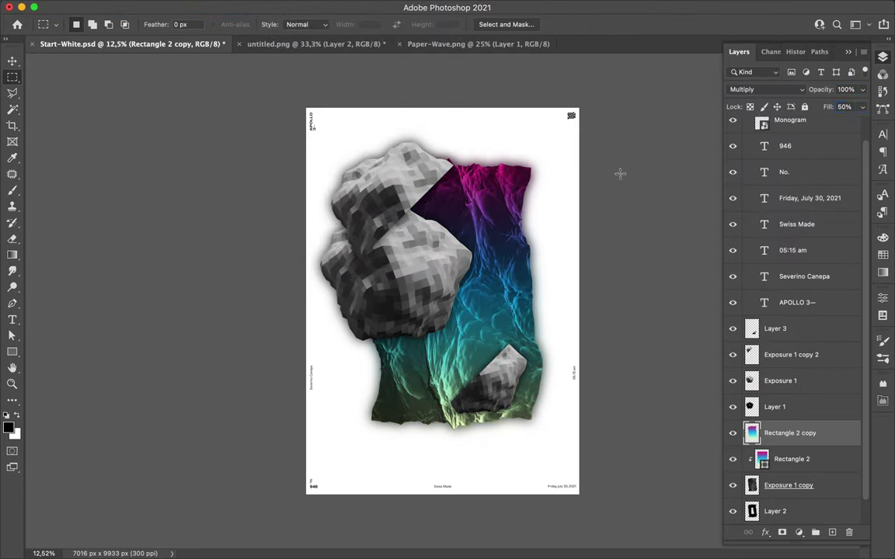
pyautogui.hotkey('ctrl', 'j')
pyautogui.click(757, 89)
pyautogui.press('Escape')
# - Hide the Exposure 1 rock and its shadow, then group the paper and gradient layers
pyautogui.press('v')
pyautogui.click(774, 329)
pyautogui.click(780, 380)
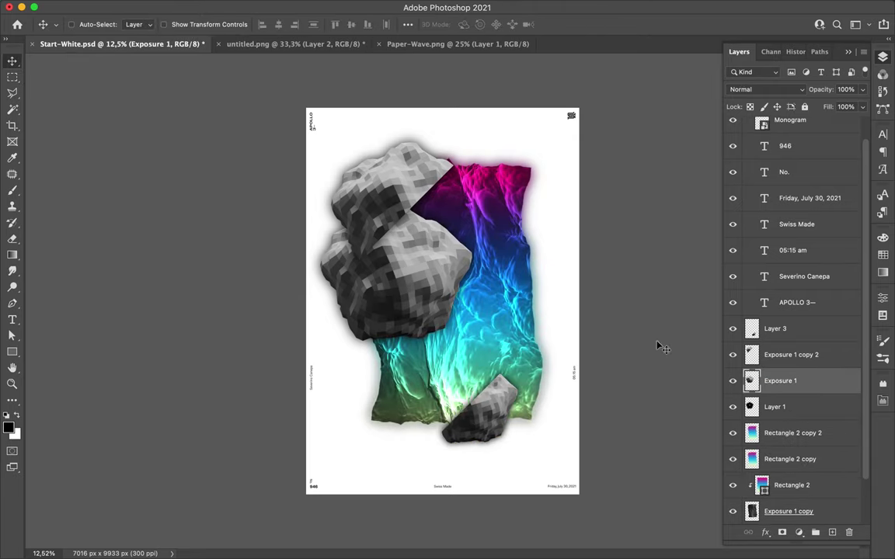
pyautogui.click(732, 381)
pyautogui.click(792, 433)
pyautogui.scroll(-2, 792, 432)
pyautogui.keyDown('shift'); pyautogui.click(776, 483); pyautogui.keyUp('shift')
pyautogui.hotkey('ctrl', 'g')
pyautogui.click(408, 24)
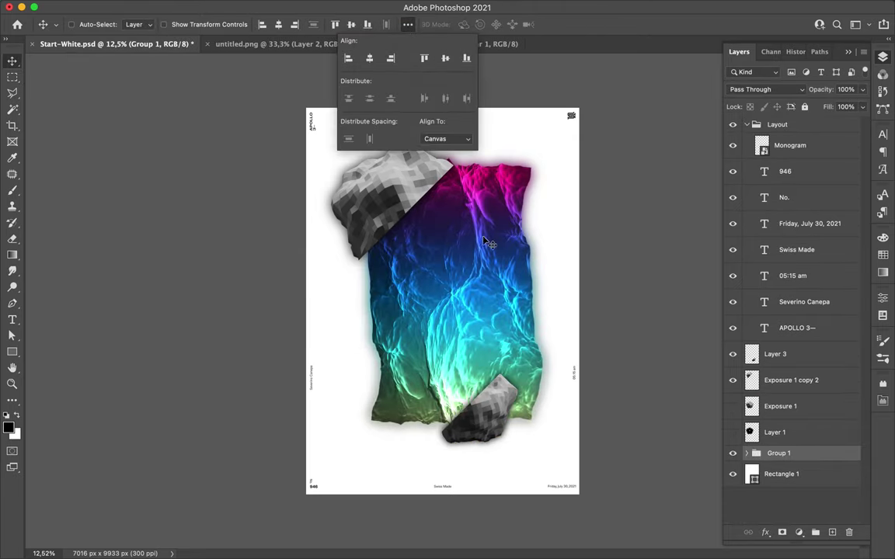
# - Move Group 1's tinted paper to the left page edge
pyautogui.hotkey('ctrl', 't')
pyautogui.moveTo(451, 295)
pyautogui.mouseDown()
pyautogui.moveTo(404, 248)
pyautogui.moveTo(295, 301)
pyautogui.moveTo(666, 379)
pyautogui.mouseUp()
pyautogui.press('Return')
# - Place a copy of the paper group at lower right, scaled to 60%
pyautogui.hotkey('ctrl', 't')
pyautogui.moveTo(479, 194); pyautogui.dragTo(529, 259)
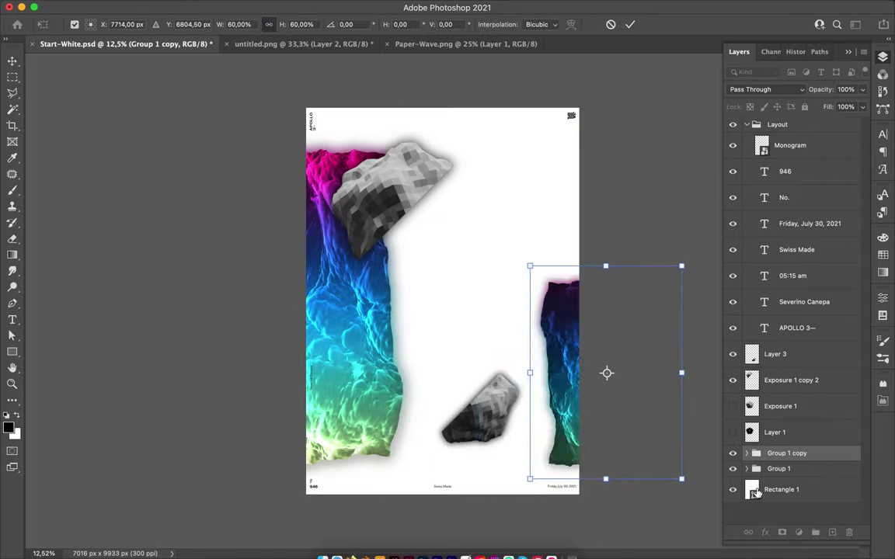
pyautogui.moveTo(604, 374); pyautogui.dragTo(569, 459)
pyautogui.press('Return')
# - Add an 80%-scaled paper copy at upper right and move the bottom rock
pyautogui.moveTo(557, 413); pyautogui.dragTo(492, 108)
pyautogui.hotkey('ctrl', 't')
pyautogui.click(239, 24)
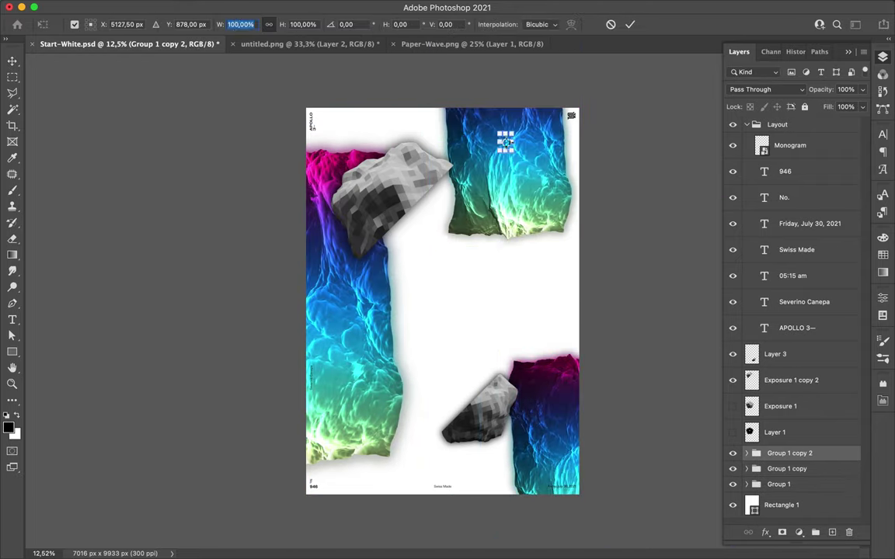
pyautogui.write('80')
pyautogui.press('Tab')
pyautogui.press('Return')
pyautogui.moveTo(535, 180); pyautogui.dragTo(535, 200)
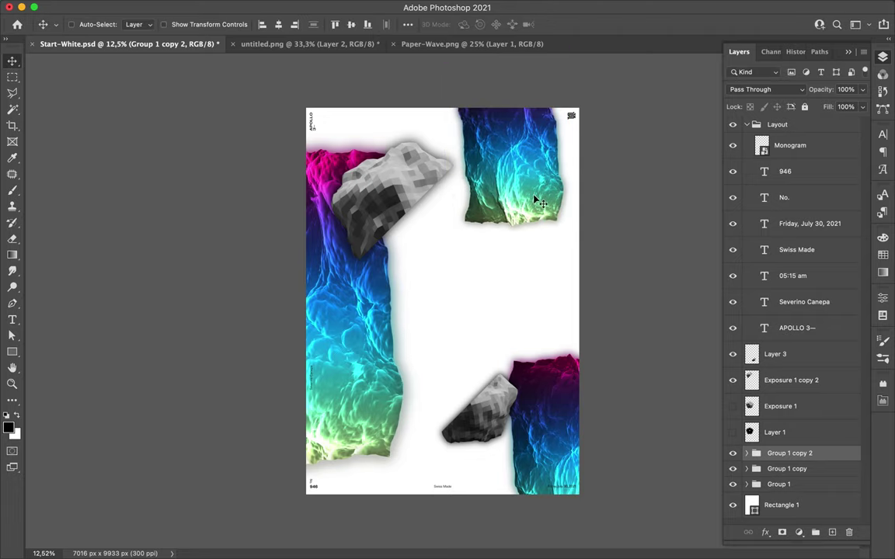
pyautogui.moveTo(442, 370); pyautogui.dragTo(383, 202)
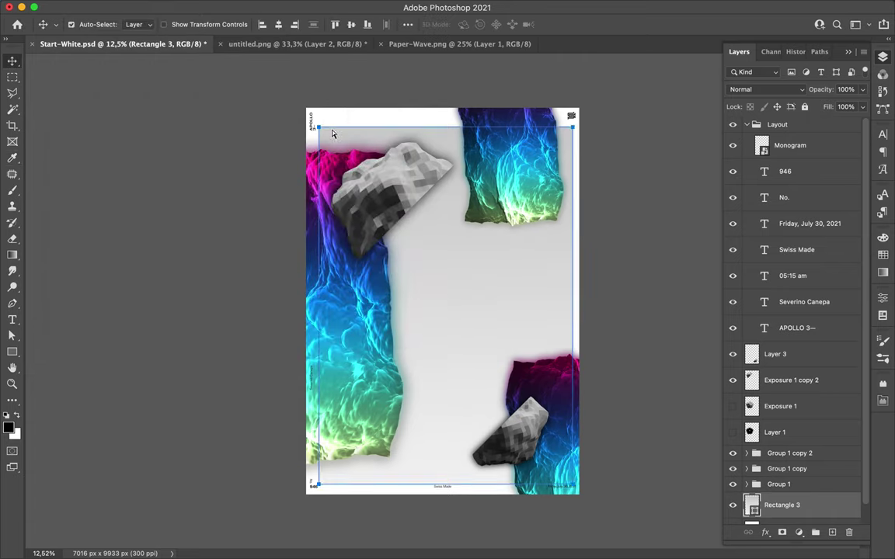
# - Resize the grey backdrop rectangle and rotate its gradient angle to 0
pyautogui.hotkey('ctrl', 't')
pyautogui.moveTo(572, 474); pyautogui.dragTo(540, 245)
pyautogui.press('Return')
pyautogui.press('a')
pyautogui.click(185, 24)
pyautogui.click(241, 206)
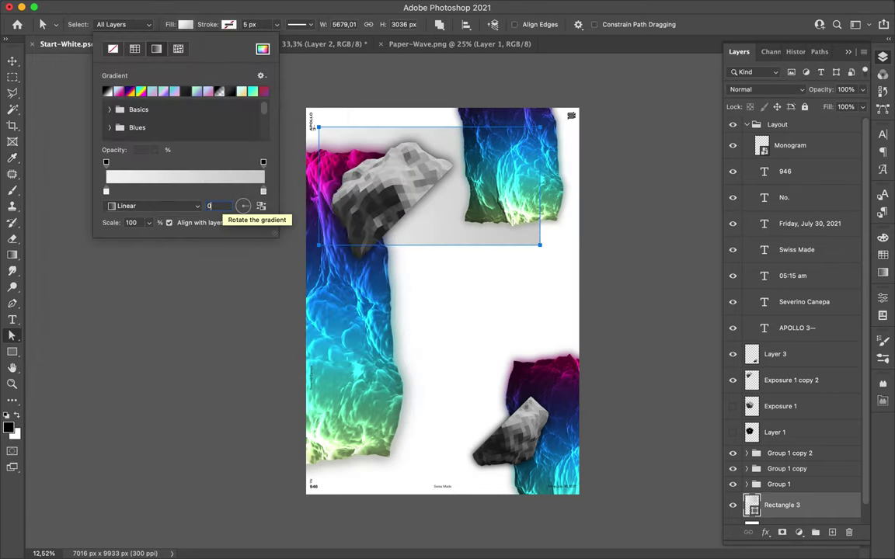
pyautogui.press('Return')
# - Duplicate the grey rectangle lower on the poster and stretch it downward
pyautogui.press('v')
pyautogui.moveTo(444, 235); pyautogui.dragTo(443, 428)
pyautogui.hotkey('ctrl', 't')
pyautogui.moveTo(458, 392); pyautogui.dragTo(459, 470)
pyautogui.press('Return')
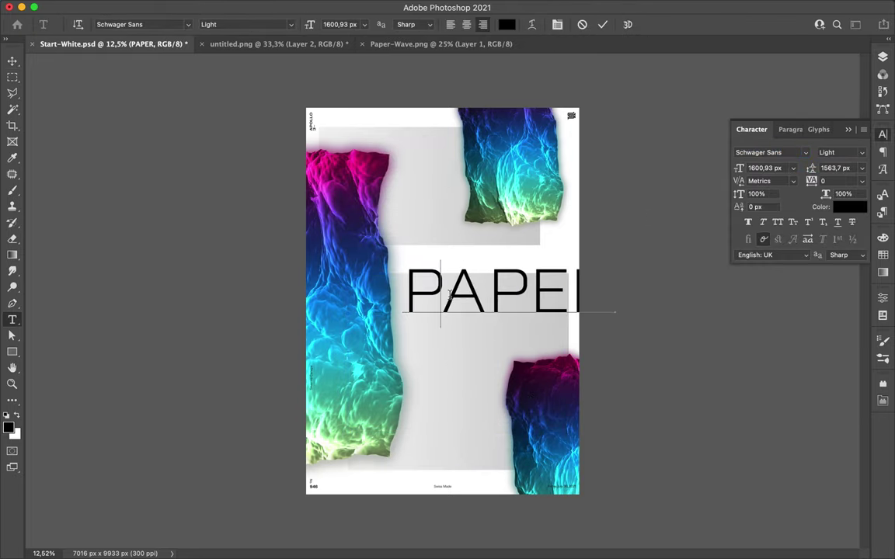
# - Insert an alternate glyph from the Glyphs panel into the PAPER text
pyautogui.click(818, 129)
pyautogui.scroll(-5, 777, 260)
pyautogui.scroll(-3, 776, 259)
pyautogui.doubleClick(738, 277)
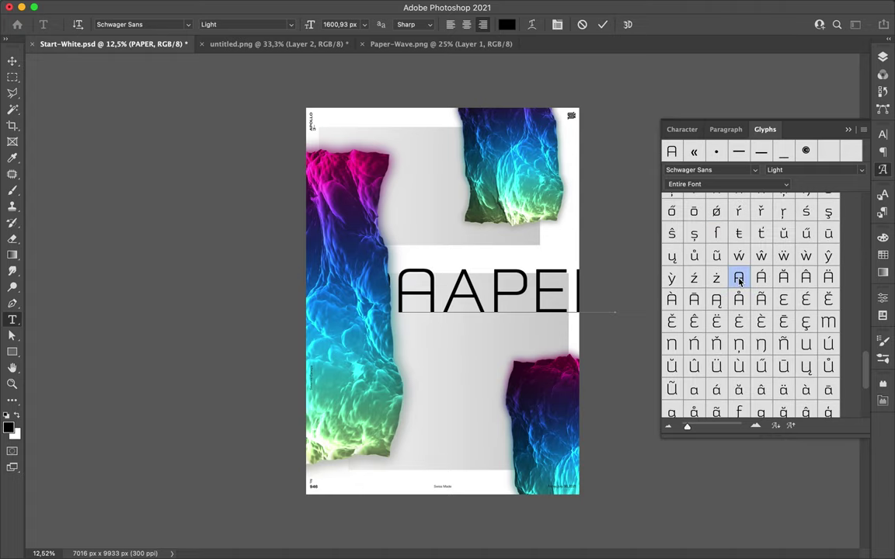
pyautogui.scroll(1, 720, 310)
pyautogui.scroll(10, 796, 309)
pyautogui.scroll(-8, 799, 311)
pyautogui.scroll(-3, 807, 315)
pyautogui.scroll(-2, 816, 320)
# - Scale the PAPER headline down
pyautogui.click(682, 129)
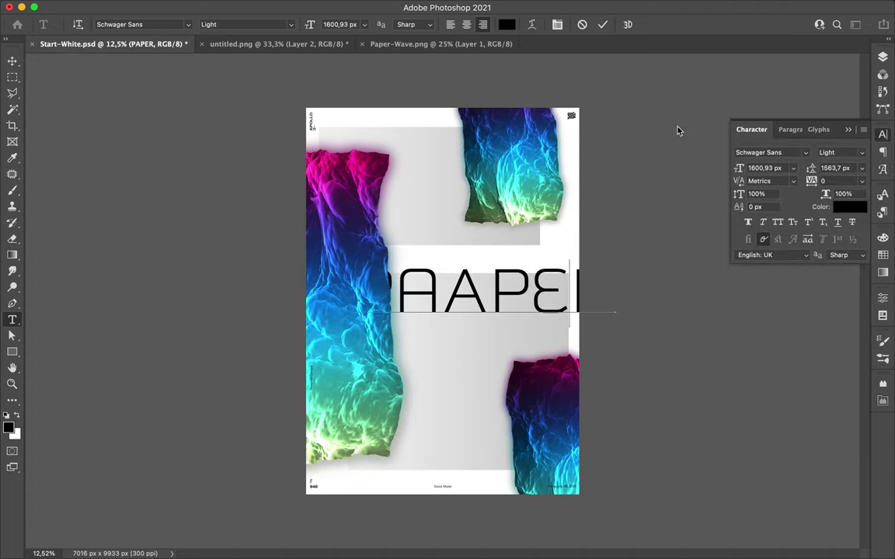
pyautogui.hotkey('ctrl', 't')
pyautogui.moveTo(614, 249); pyautogui.dragTo(525, 280)
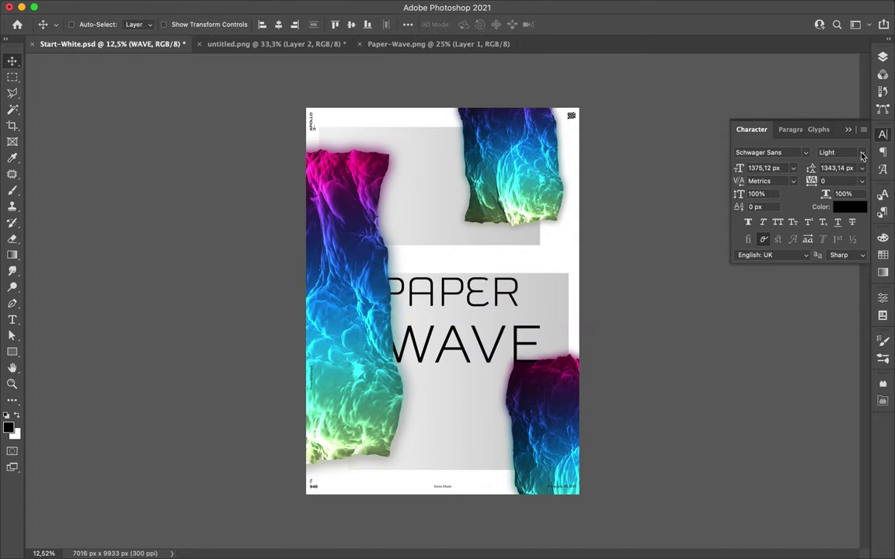
# - Enlarge the #9, then add a smaller PAPER copy at top and a larger WAVE copy below
pyautogui.moveTo(506, 354); pyautogui.dragTo(507, 357)
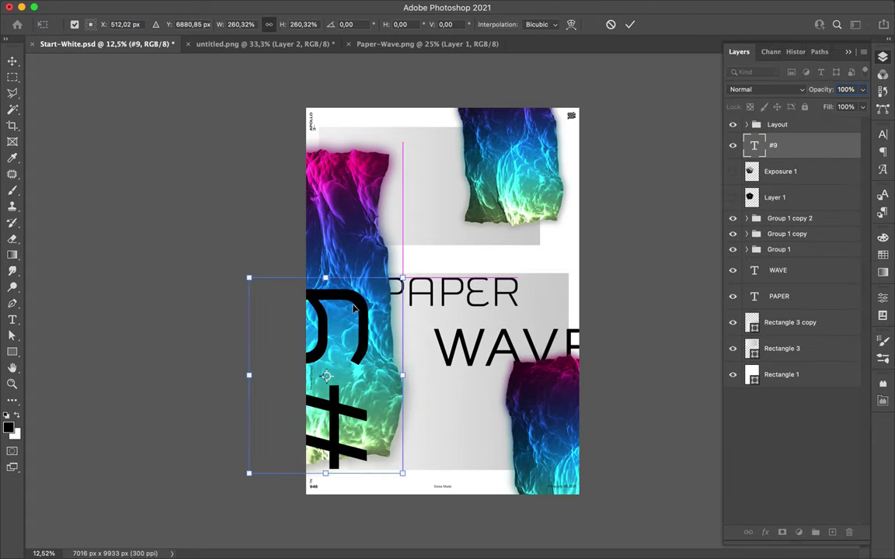
pyautogui.press('Return')
pyautogui.moveTo(466, 294); pyautogui.dragTo(469, 276)
pyautogui.hotkey('ctrl', 't')
pyautogui.moveTo(544, 202); pyautogui.dragTo(506, 184)
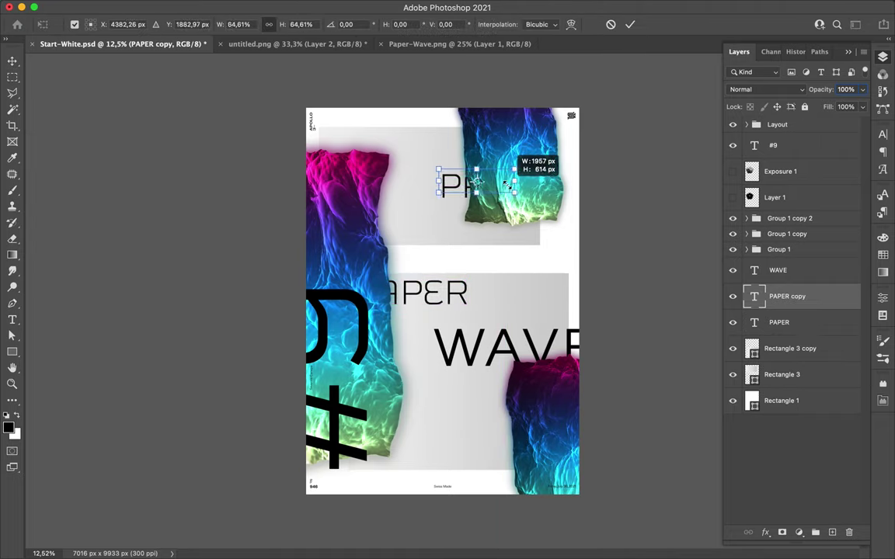
pyautogui.moveTo(466, 346)
pyautogui.mouseDown()
pyautogui.moveTo(404, 403)
pyautogui.moveTo(439, 417)
pyautogui.mouseUp()
pyautogui.hotkey('ctrl', 't')
pyautogui.press('Return')
# - Draw a bar below the WAVE text with a blue-pink gradient fill
pyautogui.moveTo(281, 365)
pyautogui.mouseDown()
pyautogui.moveTo(480, 388)
pyautogui.moveTo(431, 387)
pyautogui.mouseUp()
pyautogui.click(137, 24)
pyautogui.doubleClick(60, 190)
pyautogui.click(364, 139)
pyautogui.press('v')
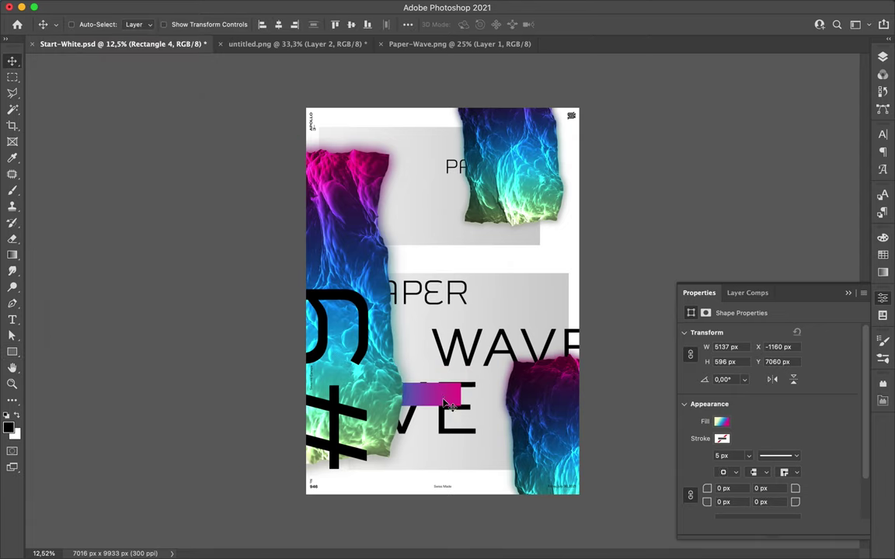
pyautogui.press('F7')
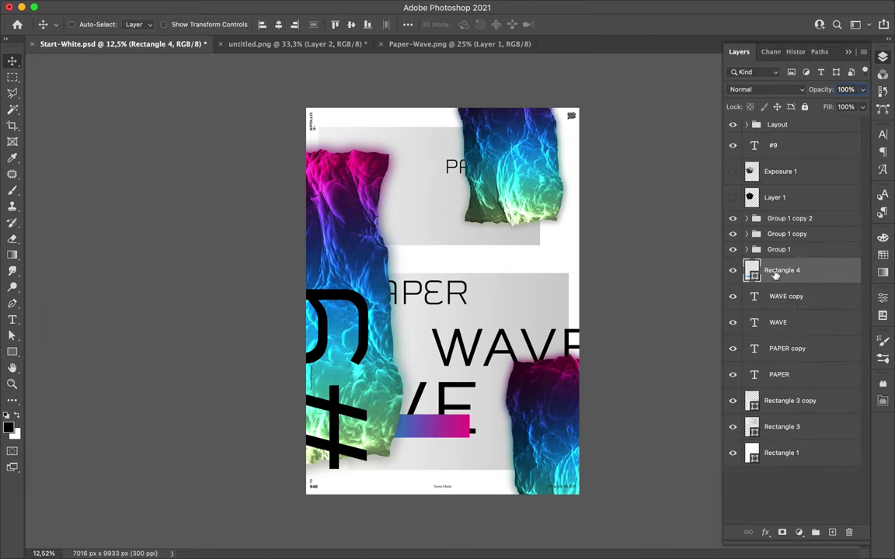
# - Add a bar copy and a second gradient bar behind the WAVE text
pyautogui.moveTo(770, 269); pyautogui.dragTo(764, 309)
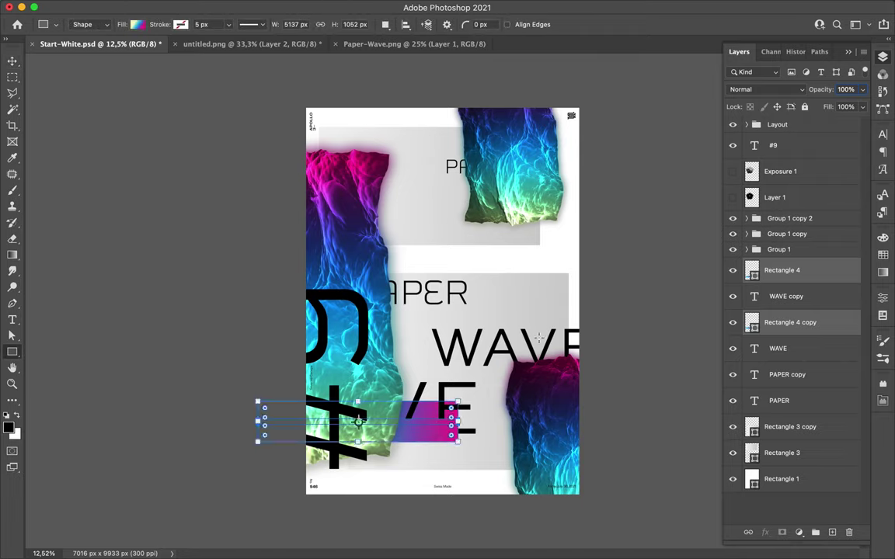
pyautogui.moveTo(512, 351); pyautogui.dragTo(511, 349)
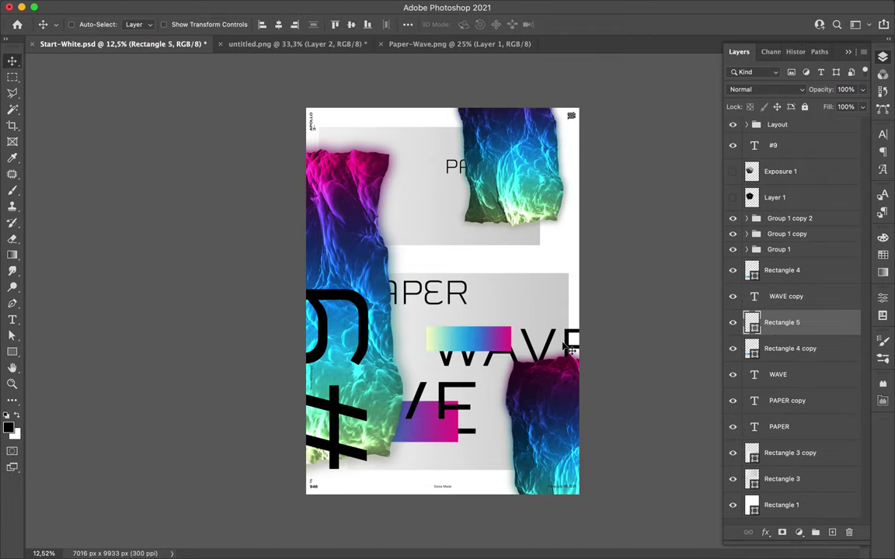
pyautogui.hotkey('ctrl', '[')
pyautogui.hotkey('ctrl', '[')
pyautogui.moveTo(505, 332); pyautogui.dragTo(511, 334)
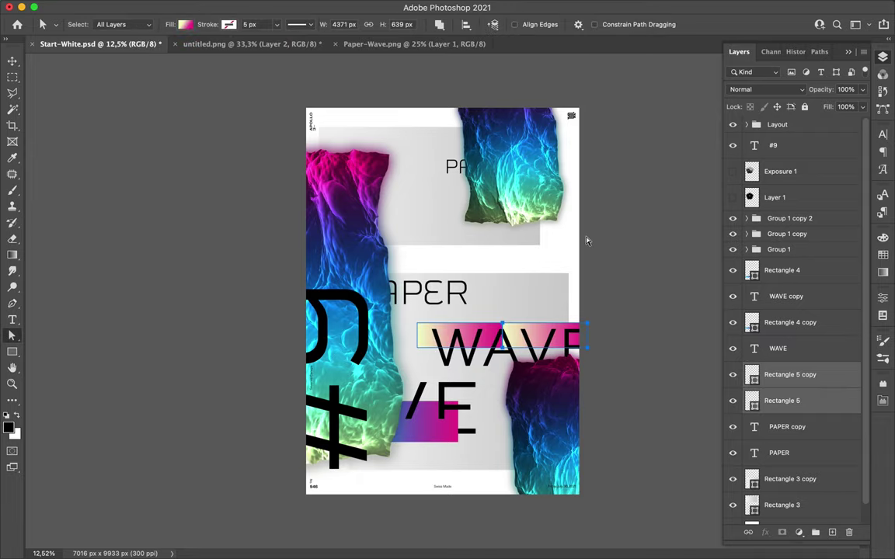
pyautogui.hotkey('ctrl', 'z')
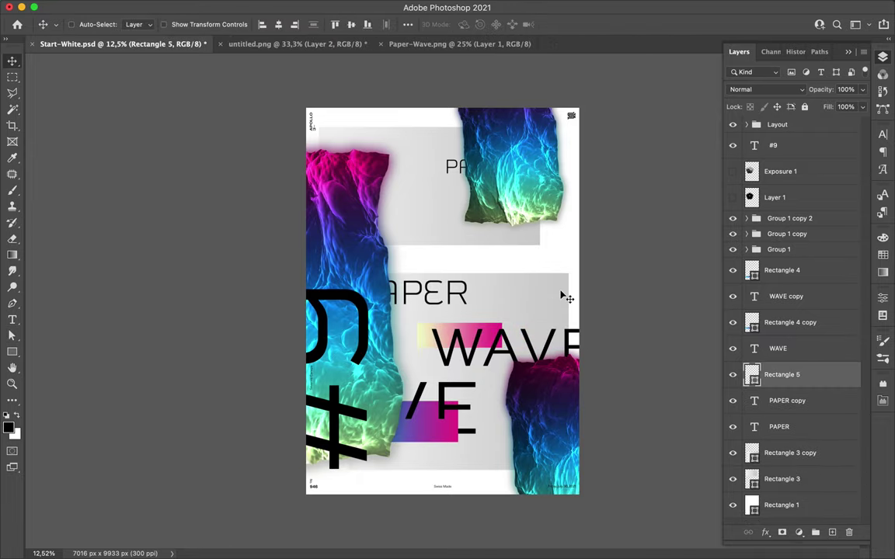
# - Duplicate the WAVE text and set its colour to white
pyautogui.click(778, 348)
pyautogui.hotkey('ctrl', 'j')
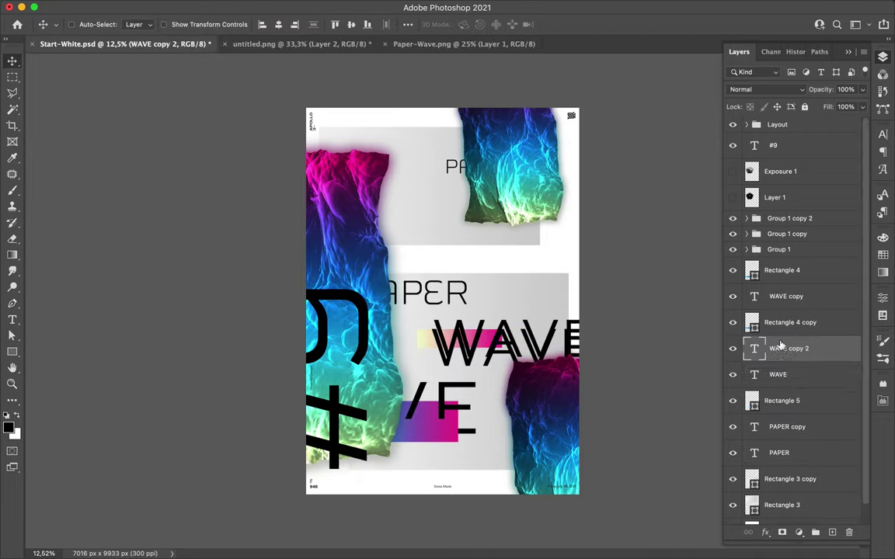
pyautogui.click(882, 134)
pyautogui.click(849, 206)
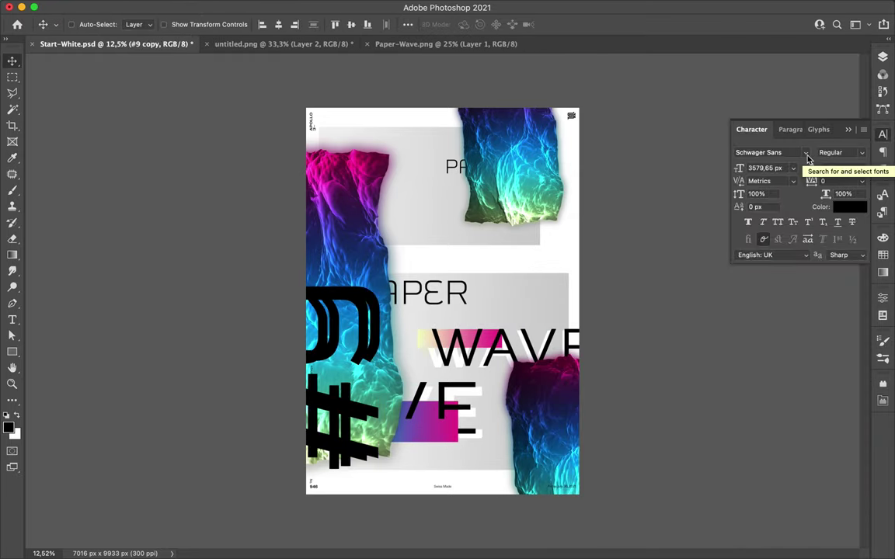
# - Set #9 to Black weight, place it below the top paper group, shift it lower left
pyautogui.click(866, 152)
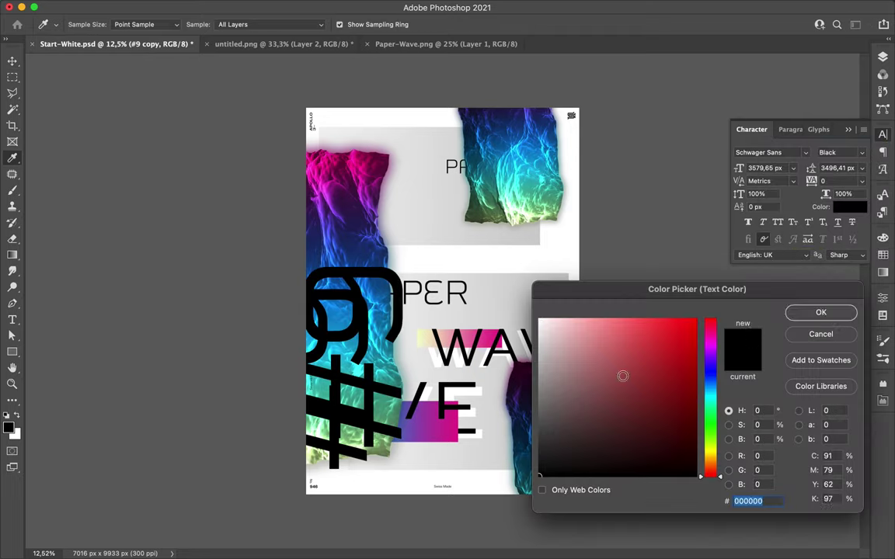
pyautogui.click(882, 58)
pyautogui.moveTo(777, 225); pyautogui.dragTo(773, 247)
pyautogui.moveTo(448, 294); pyautogui.dragTo(361, 334)
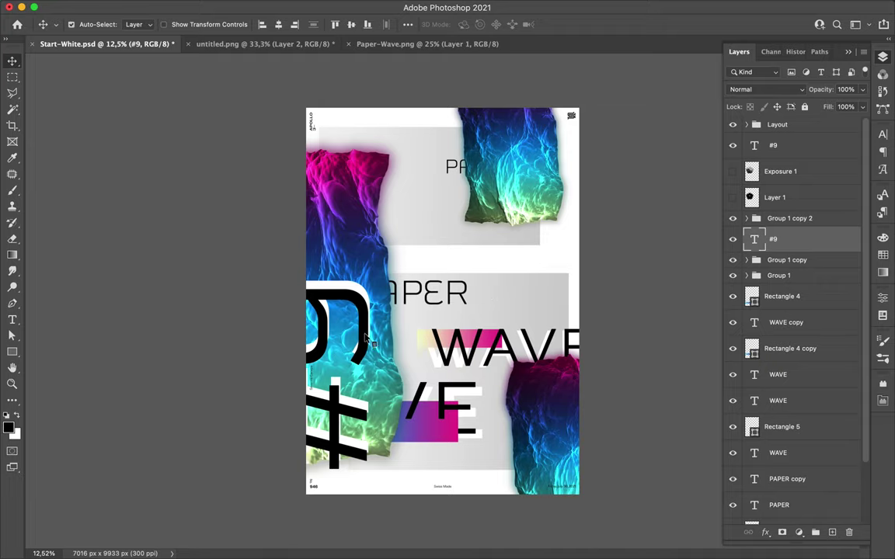
# - Delete the duplicate WAVE layer, keeping one WAVE layer
pyautogui.keyDown('super'); pyautogui.click(465, 349); pyautogui.keyUp('super')
pyautogui.keyDown('shift'); pyautogui.keyDown('super'); pyautogui.click(466, 411); pyautogui.keyUp('super'); pyautogui.keyUp('shift')
pyautogui.moveTo(466, 412); pyautogui.dragTo(473, 440)
pyautogui.press('super+z')
pyautogui.click(777, 375)
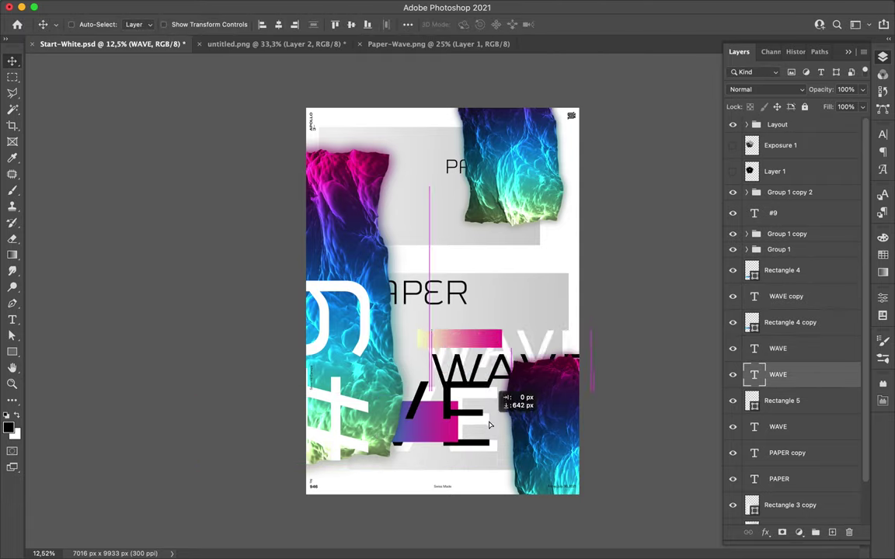
pyautogui.doubleClick(754, 349)
pyautogui.click(799, 401)
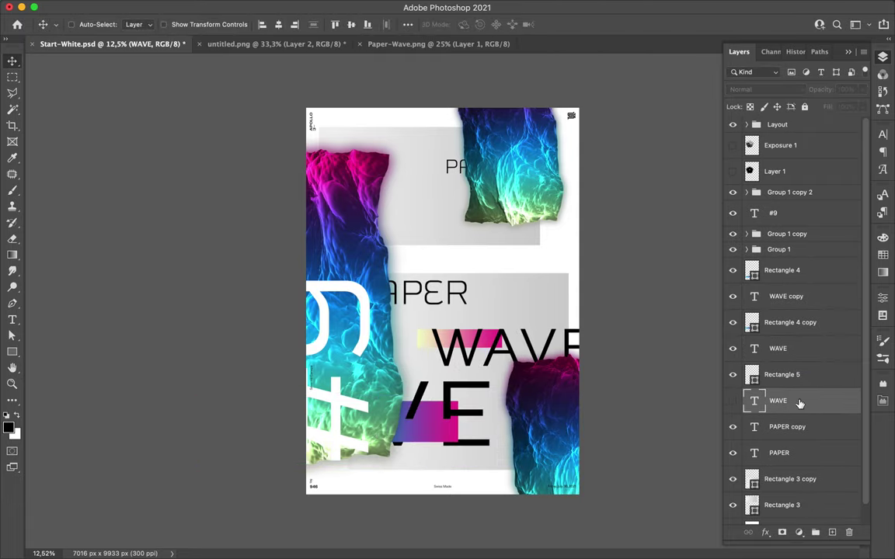
pyautogui.press('Delete')
# - Shorten the top grey rectangle and narrow its copy into a lower-left strip
pyautogui.keyDown('super'); pyautogui.click(430, 232); pyautogui.keyUp('super')
pyautogui.press('super+t')
pyautogui.moveTo(429, 249); pyautogui.dragTo(435, 189)
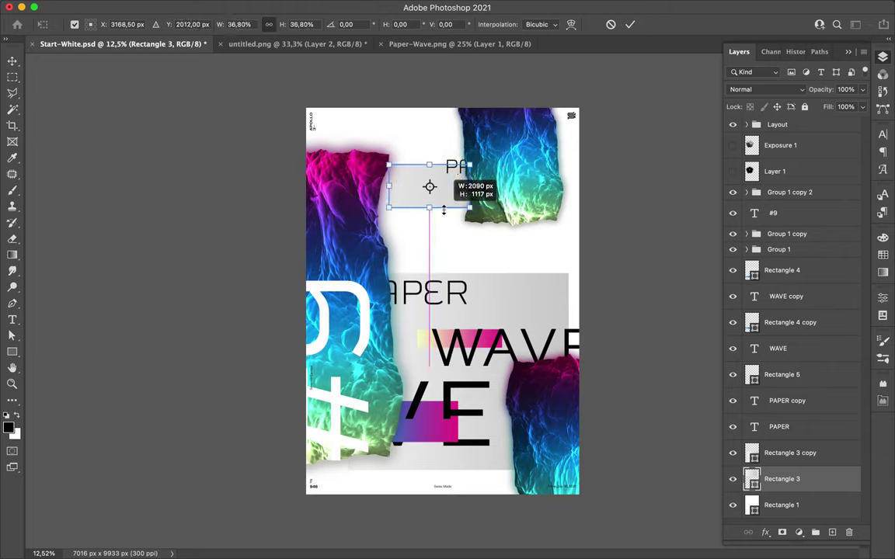
pyautogui.press('Return')
pyautogui.keyDown('super'); pyautogui.click(479, 393); pyautogui.keyUp('super')
pyautogui.press('super+t')
pyautogui.moveTo(479, 393)
pyautogui.mouseDown()
pyautogui.moveTo(405, 424)
pyautogui.moveTo(396, 339)
pyautogui.mouseUp()
pyautogui.press('Return')
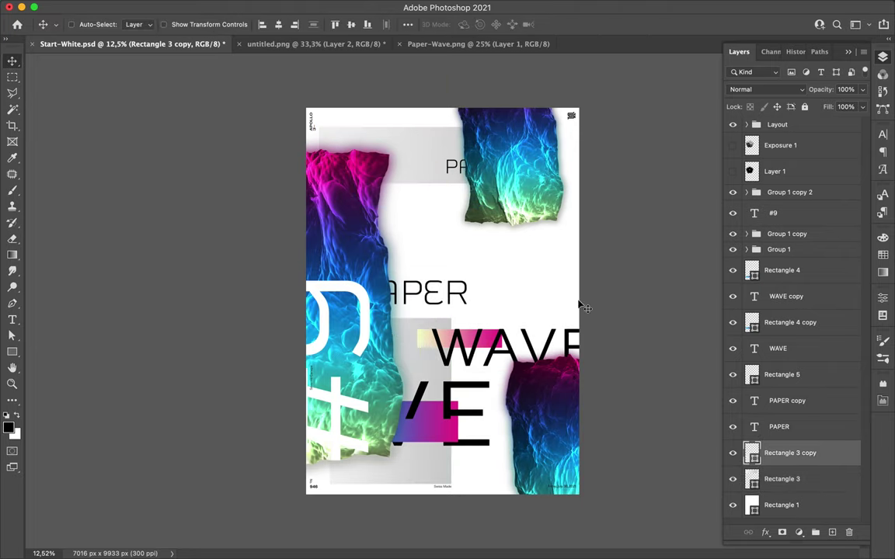
# - Give the background rectangle a light-grey gradient fill blended with Color Burn
pyautogui.press('u')
pyautogui.click(800, 506)
pyautogui.click(137, 24)
pyautogui.click(108, 48)
pyautogui.doubleClick(58, 191)
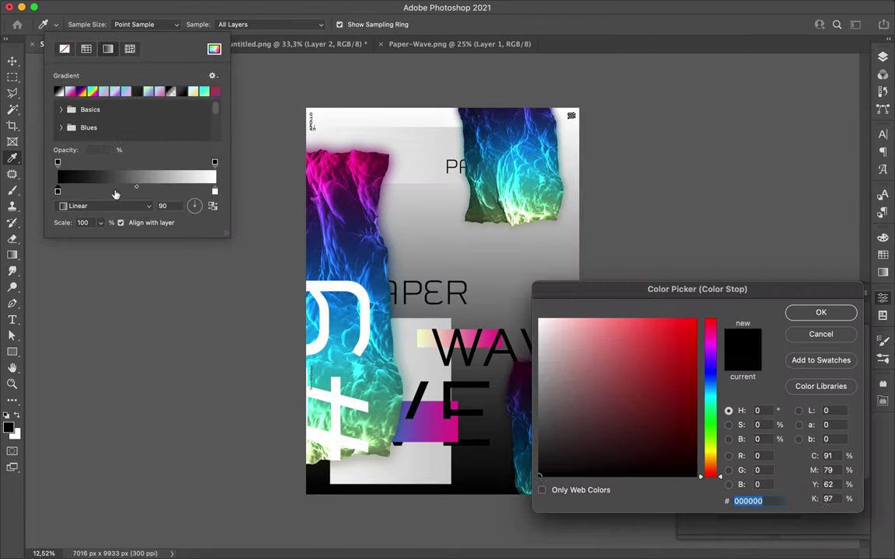
pyautogui.click(541, 345)
pyautogui.press('Return')
pyautogui.click(883, 56)
pyautogui.click(753, 89)
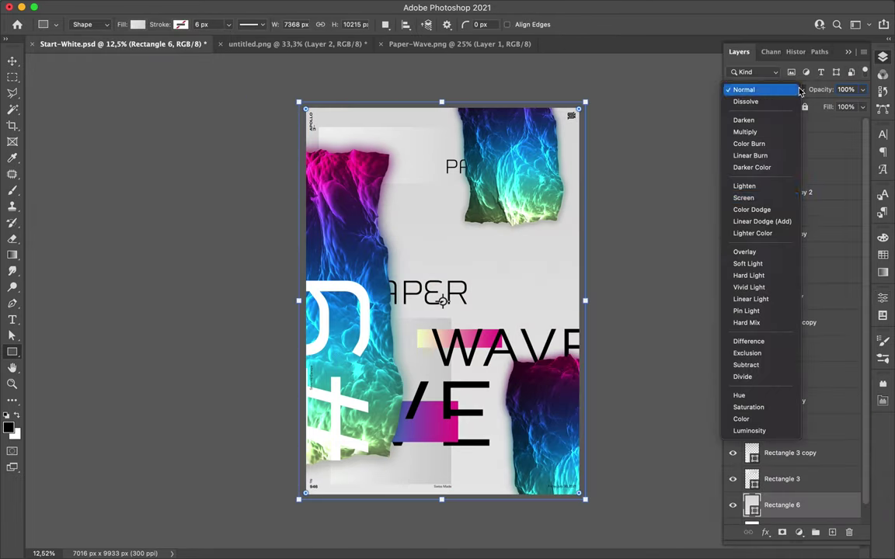
pyautogui.click(781, 144)
# - Move PAPER up, shift WAVE and its pink bar right, and raise #9
pyautogui.press('v')
pyautogui.moveTo(443, 295); pyautogui.dragTo(447, 242)
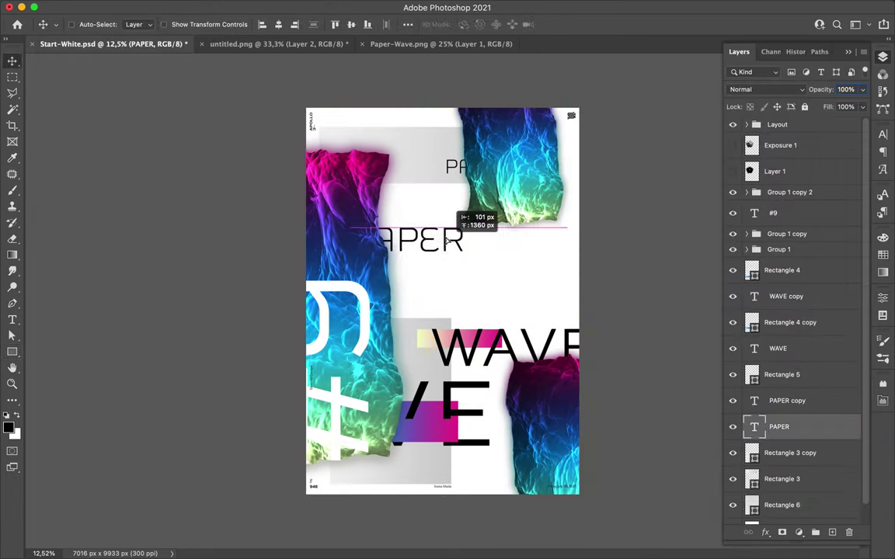
pyautogui.moveTo(429, 346); pyautogui.dragTo(435, 346)
pyautogui.moveTo(369, 326); pyautogui.dragTo(365, 313)
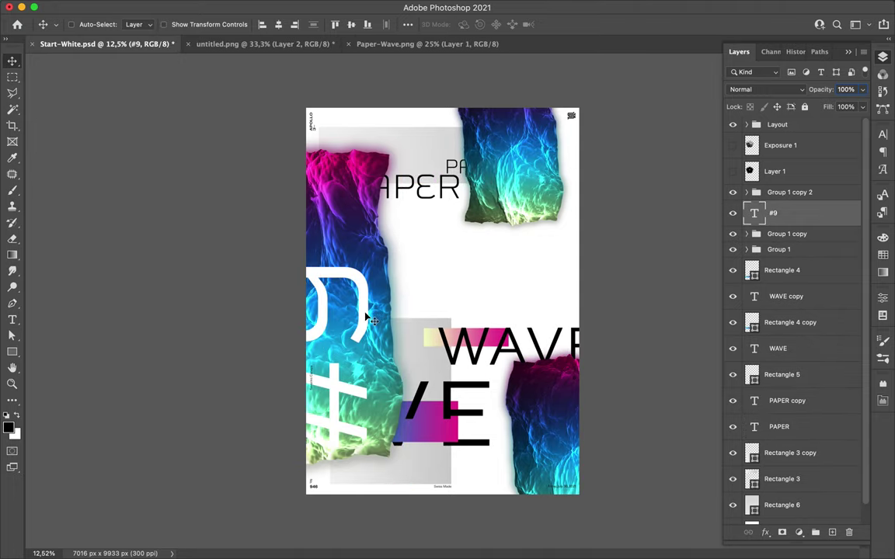
# - Add a Hue/Saturation adjustment above Exposure 1 with hue shifted to +20
pyautogui.click(780, 146)
pyautogui.click(798, 532)
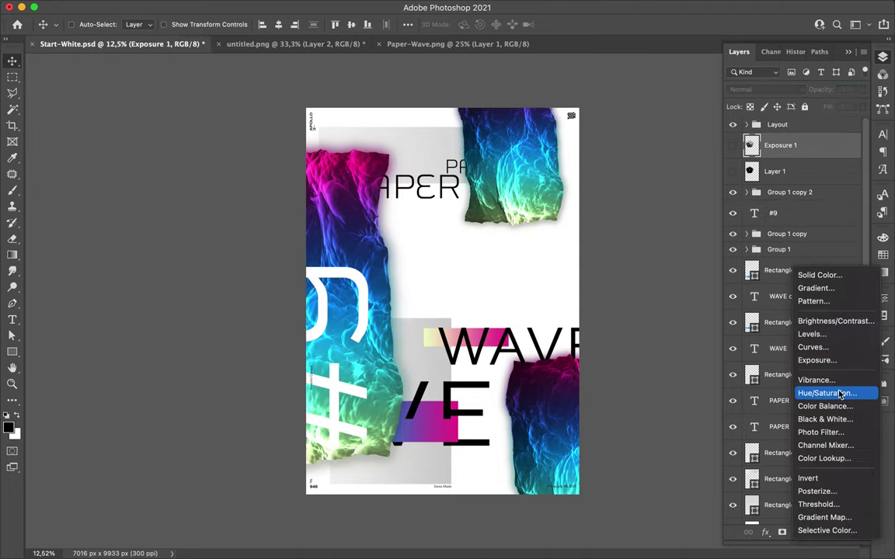
pyautogui.click(840, 395)
pyautogui.moveTo(768, 378); pyautogui.dragTo(786, 380)
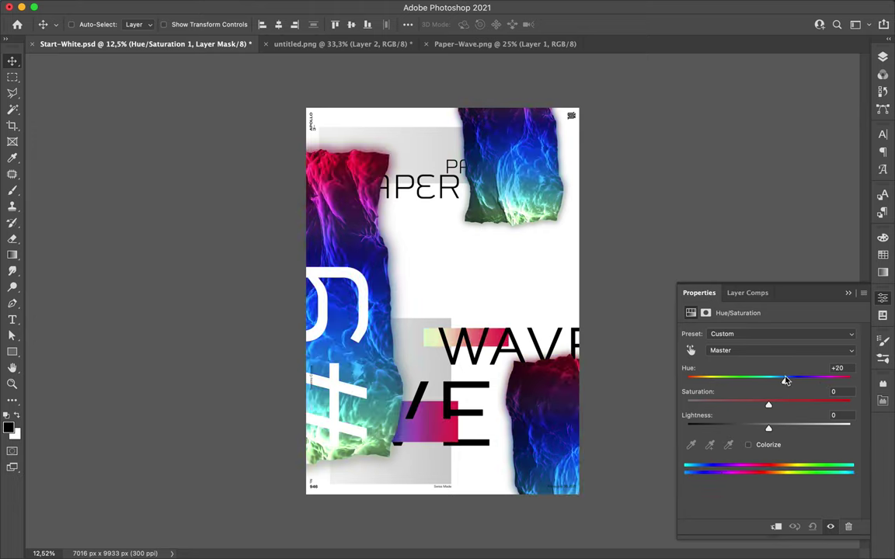
# - Make #9 smaller and vertical, and repeat it upward into a column of copies
pyautogui.click(882, 57)
pyautogui.click(773, 239)
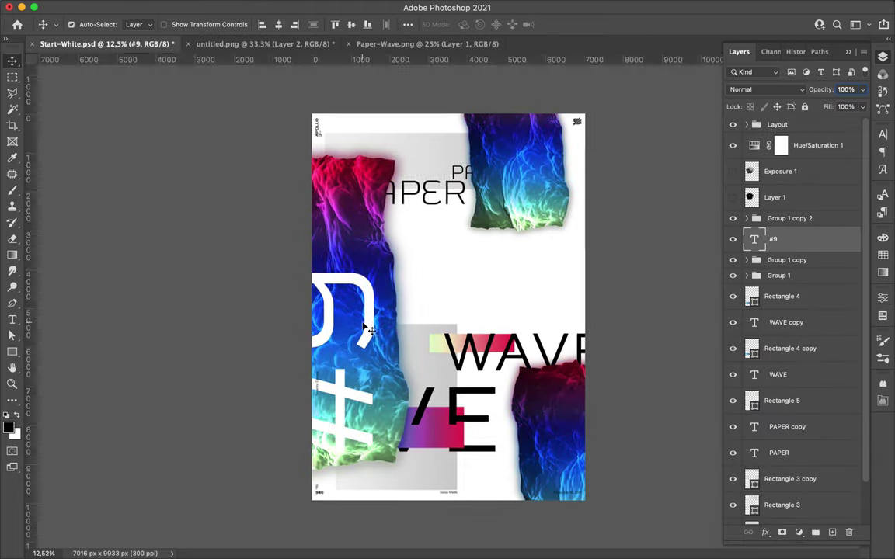
pyautogui.moveTo(334, 342)
pyautogui.mouseDown()
pyautogui.moveTo(345, 376)
pyautogui.moveTo(365, 105)
pyautogui.mouseUp()
pyautogui.hotkey('ctrl', 'alt', 'shift', 't')
pyautogui.keyDown('shift'); pyautogui.click(821, 367); pyautogui.keyUp('shift')
pyautogui.hotkey('ctrl', 't')
pyautogui.press('Return')
pyautogui.moveTo(339, 325); pyautogui.dragTo(339, 253)
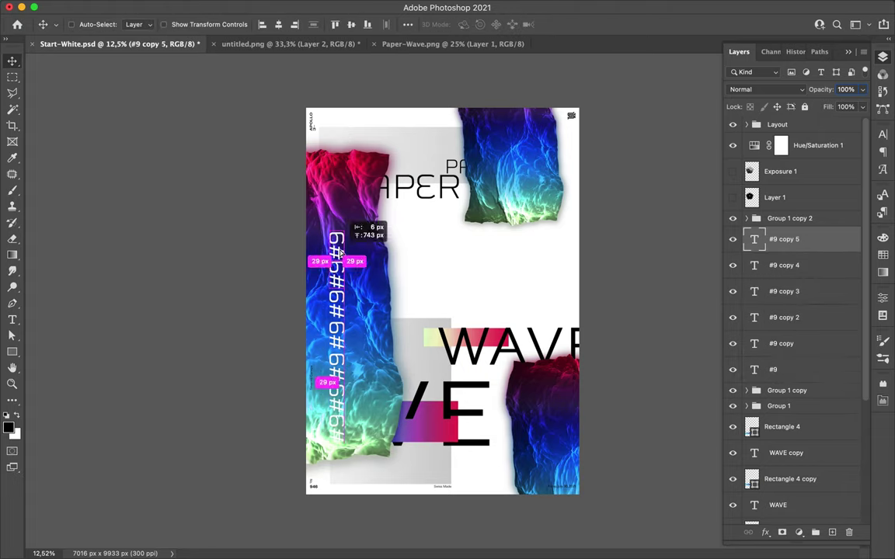
pyautogui.click(408, 24)
pyautogui.moveTo(339, 194); pyautogui.dragTo(344, 236)
# - Draw a thin white Rectangle 7 strip along the left edge
pyautogui.click(136, 24)
pyautogui.click(212, 40)
pyautogui.click(821, 312)
pyautogui.moveTo(281, 66); pyautogui.dragTo(318, 356)
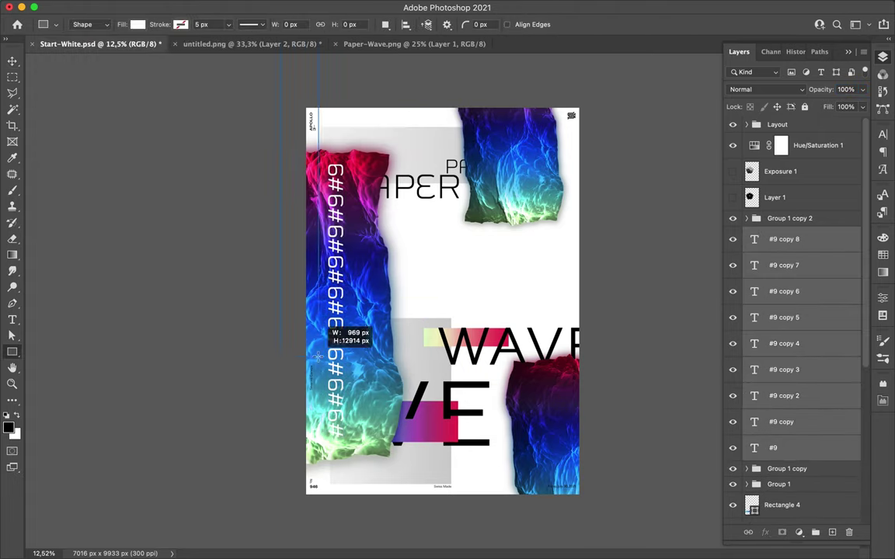
pyautogui.moveTo(316, 503); pyautogui.dragTo(316, 500)
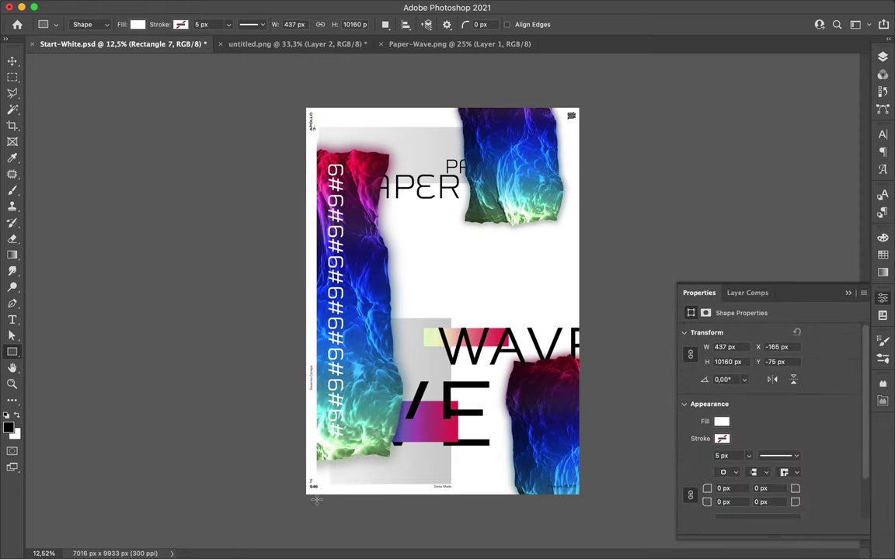
pyautogui.hotkey('ctrl', 't')
pyautogui.press('Return')
# - Duplicate the top grey box and narrow the copy into a lower grey box
pyautogui.press('v')
pyautogui.click(435, 144)
pyautogui.hotkey('ctrl', 't')
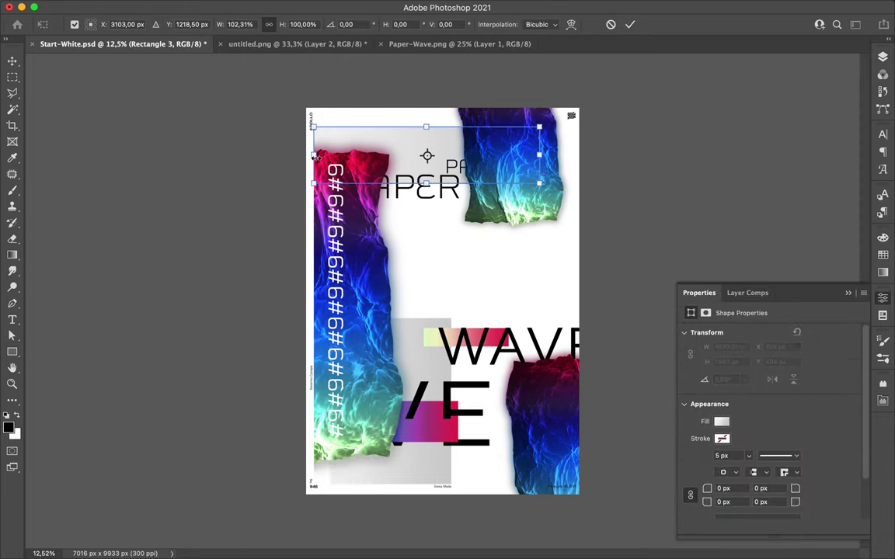
pyautogui.hotkey('ctrl', 'j')
pyautogui.hotkey('ctrl', 't')
pyautogui.moveTo(452, 401); pyautogui.dragTo(426, 400)
pyautogui.press('Return')
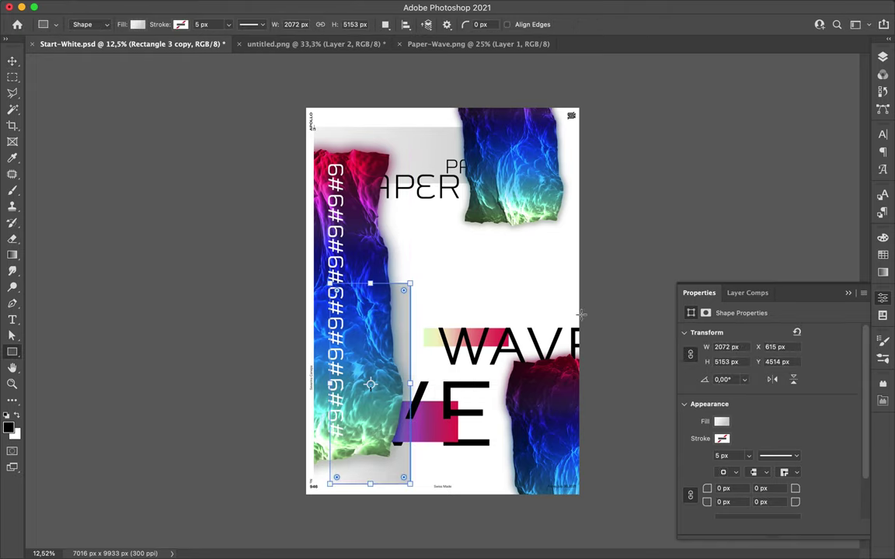
# - Delete the Rectangle 8 layer and set a no-fill shape with gradient outline
pyautogui.click(882, 57)
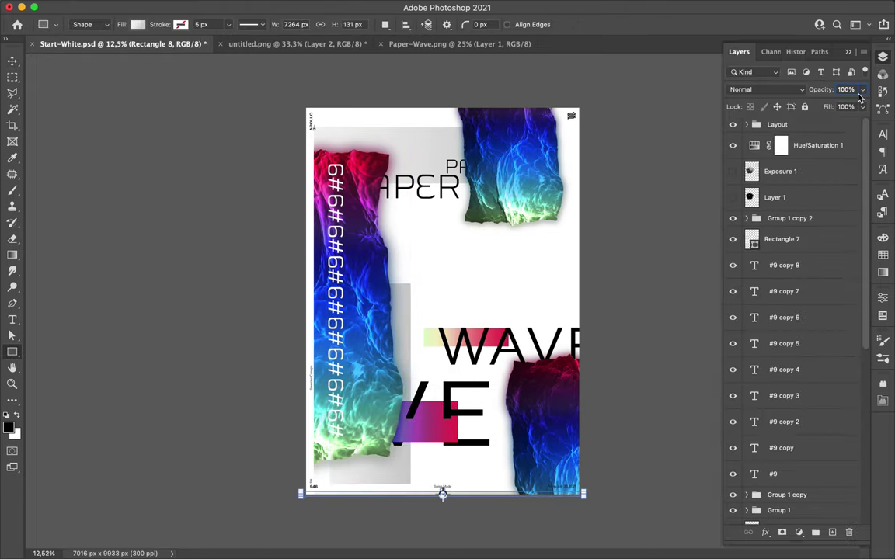
pyautogui.press('BackSpace')
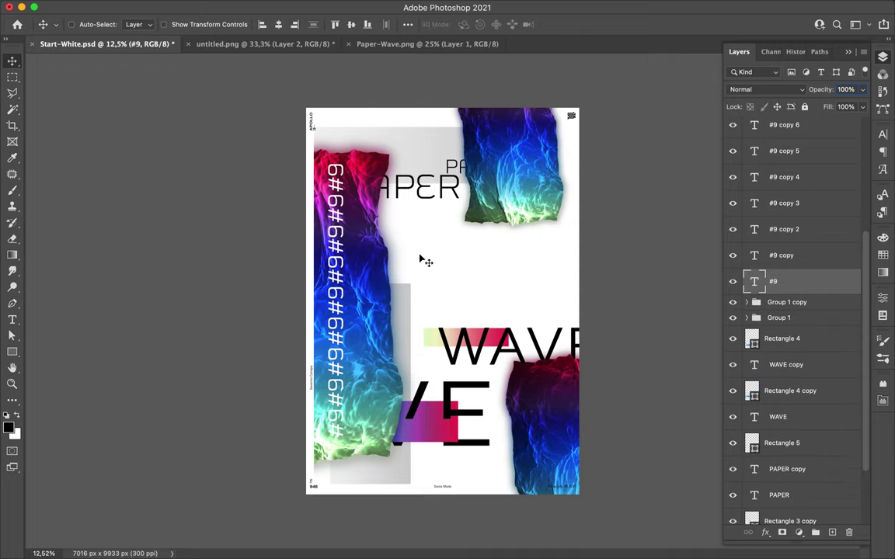
pyautogui.click(137, 24)
pyautogui.click(148, 44)
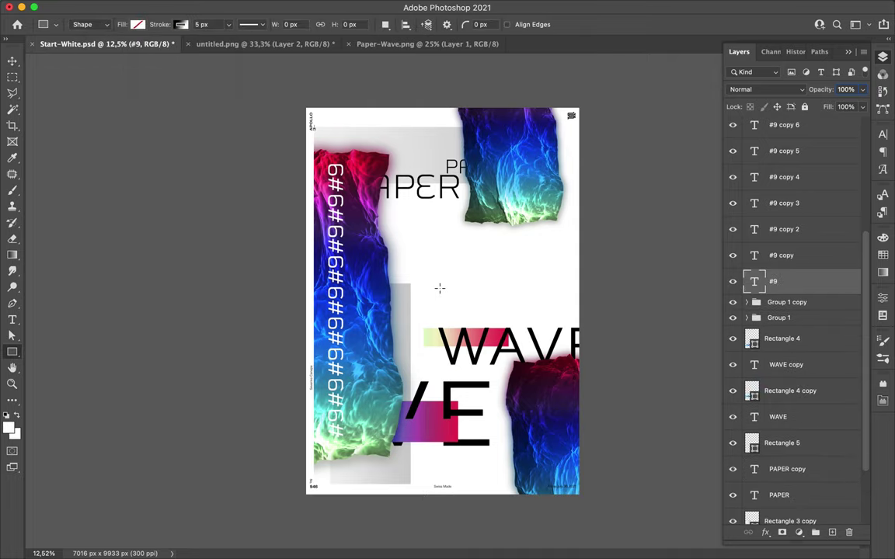
# - Cut the circle down to one dark arc and recolour its gradient outline
pyautogui.press('BackSpace')
pyautogui.press('v')
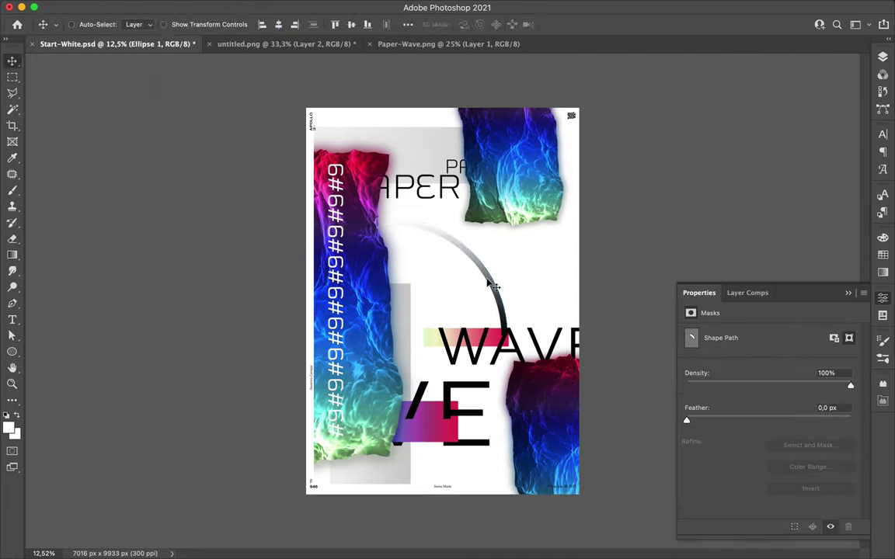
pyautogui.click(230, 24)
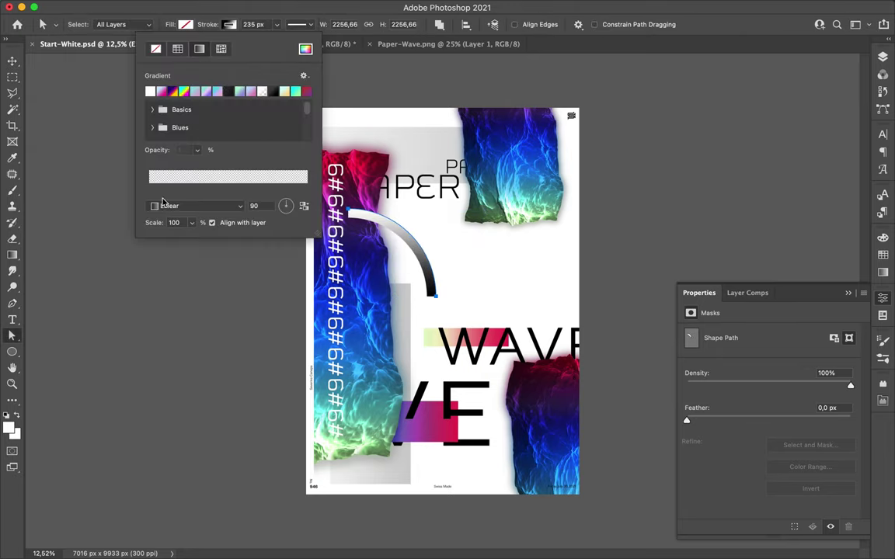
pyautogui.doubleClick(150, 191)
pyautogui.press('Return')
pyautogui.click(262, 24)
# - Copy the arc to the lower right, rotate it, and give it a light gradient
pyautogui.press('v')
pyautogui.moveTo(419, 256); pyautogui.dragTo(494, 311)
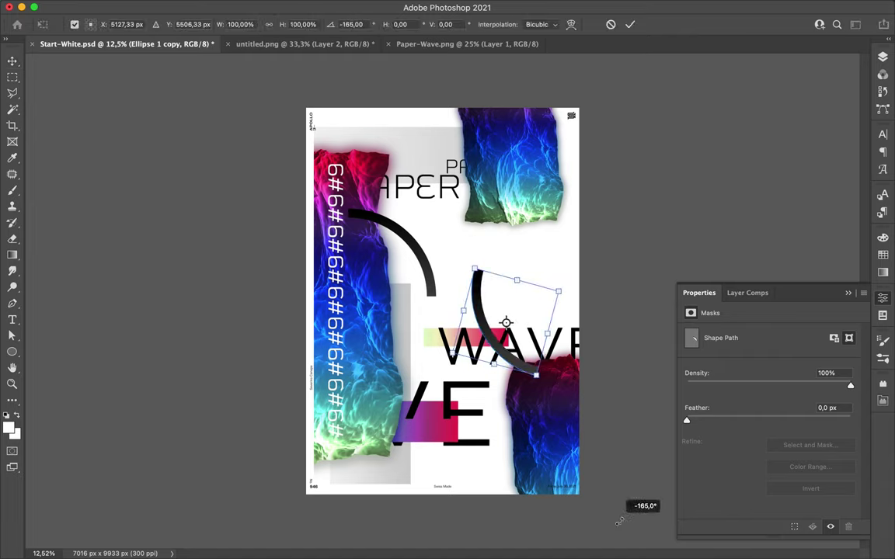
pyautogui.press('Return')
pyautogui.press('a')
pyautogui.click(229, 24)
pyautogui.doubleClick(150, 191)
pyautogui.press('Return')
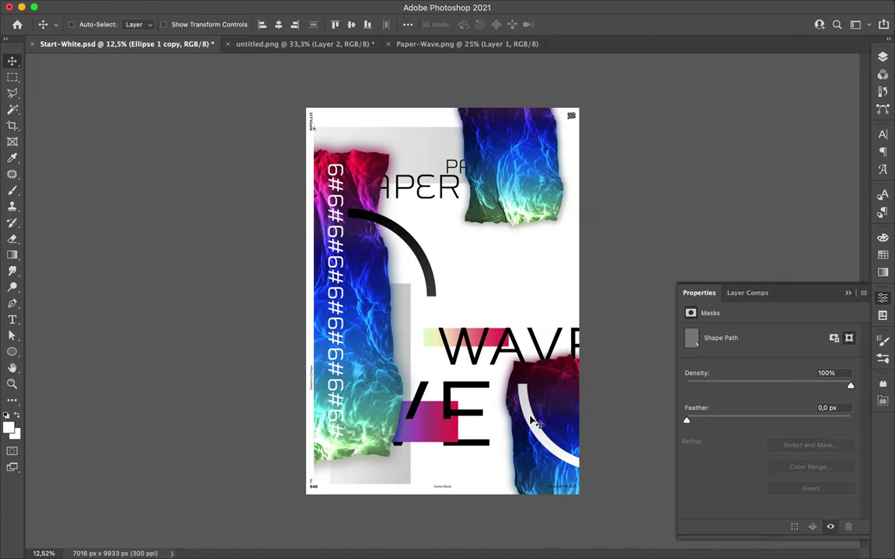
# - Add a 90°-rotated white arc on the top-right paper and copy PAPER to mid-page
pyautogui.moveTo(547, 431); pyautogui.dragTo(542, 267)
pyautogui.hotkey('ctrl', 't')
pyautogui.moveTo(470, 175); pyautogui.dragTo(633, 194)
pyautogui.press('Return')
pyautogui.moveTo(550, 247); pyautogui.dragTo(535, 138)
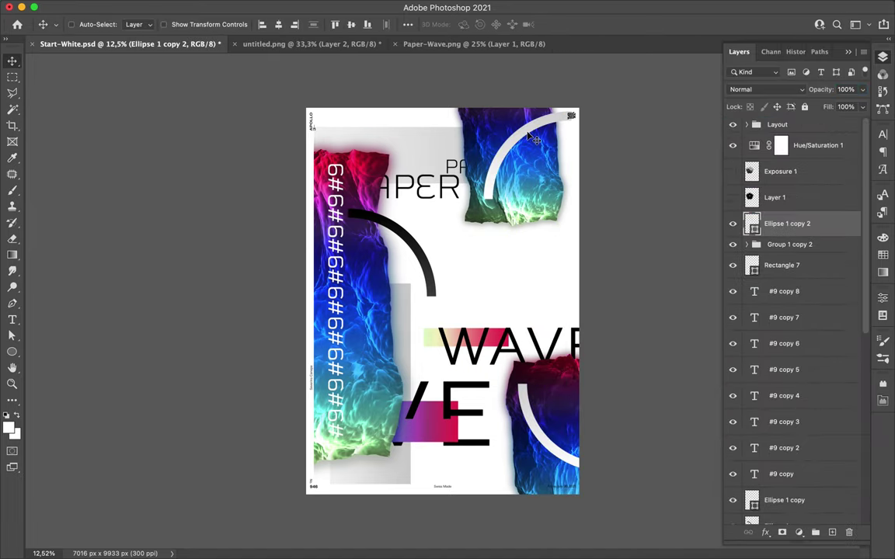
pyautogui.moveTo(451, 177); pyautogui.dragTo(434, 288)
pyautogui.doubleClick(435, 287)
# - Retype the copy as MINI-SERIES, rotate it, and move it into Group 1
pyautogui.write('MINI-SERIES')
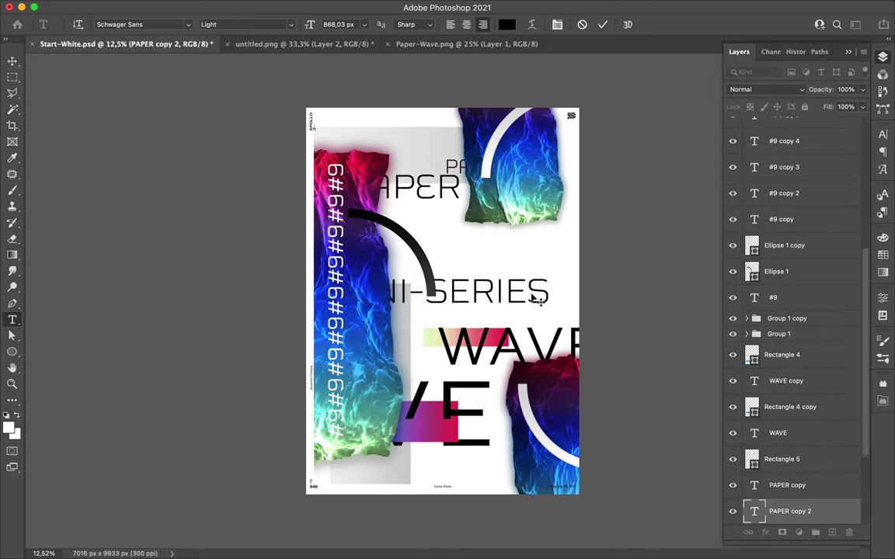
pyautogui.hotkey('ctrl', 't')
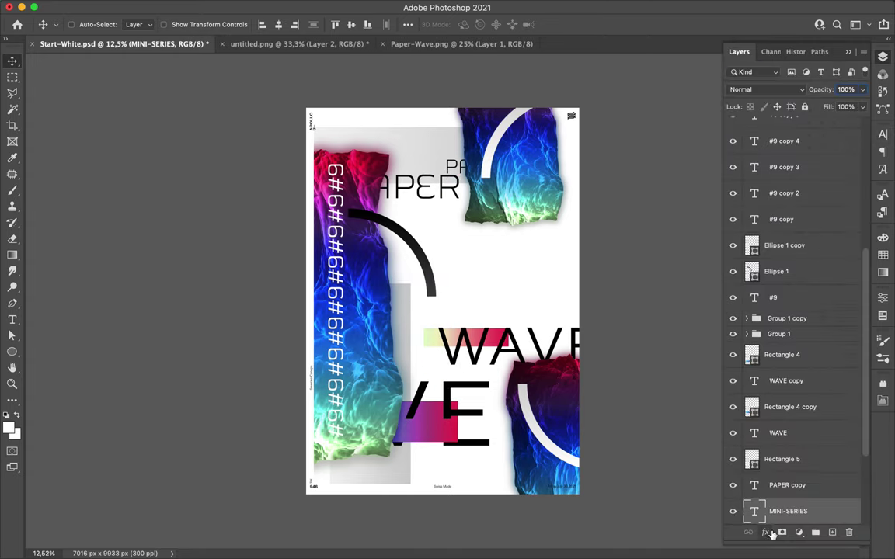
pyautogui.moveTo(748, 346); pyautogui.dragTo(748, 360)
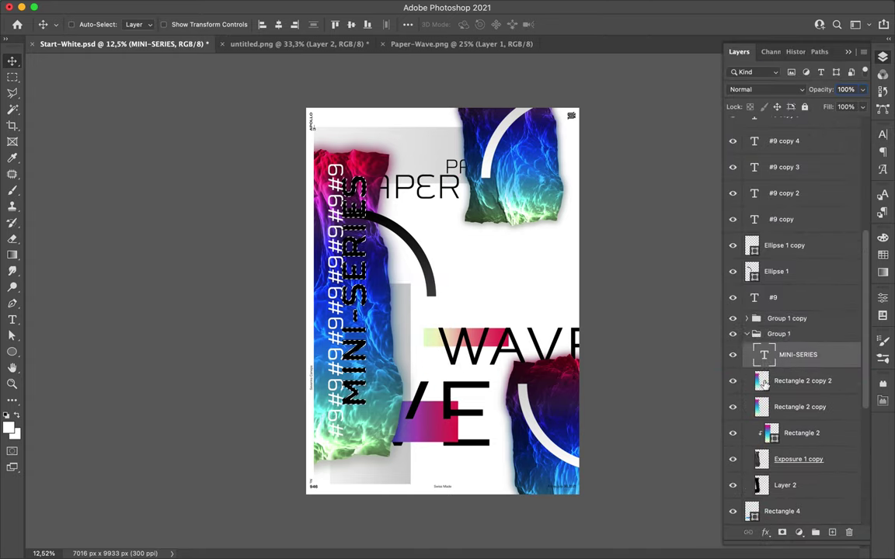
# - Place a merged MINI-SERIES copy at the right edge with the monogram beside it
pyautogui.hotkey('ctrl', 'v')
pyautogui.moveTo(409, 290); pyautogui.dragTo(577, 211)
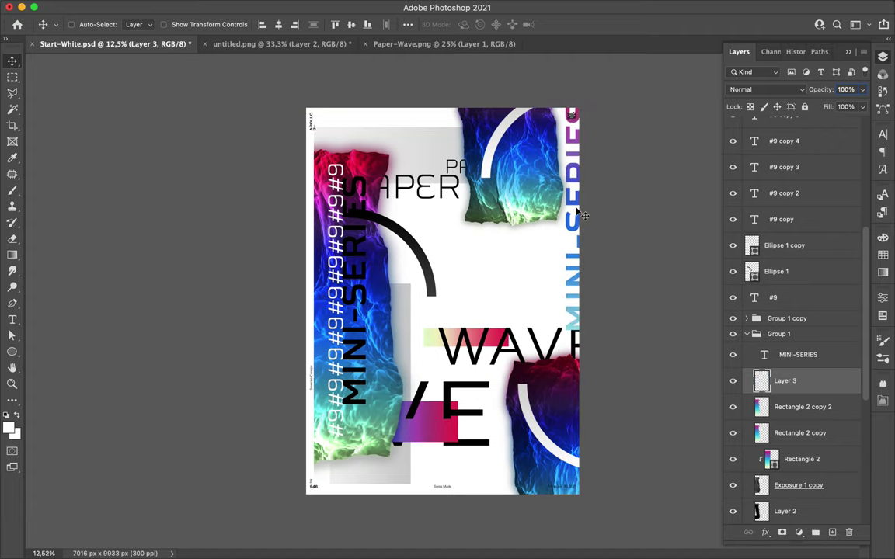
pyautogui.hotkey('ctrl', 'v')
pyautogui.moveTo(462, 303); pyautogui.dragTo(546, 326)
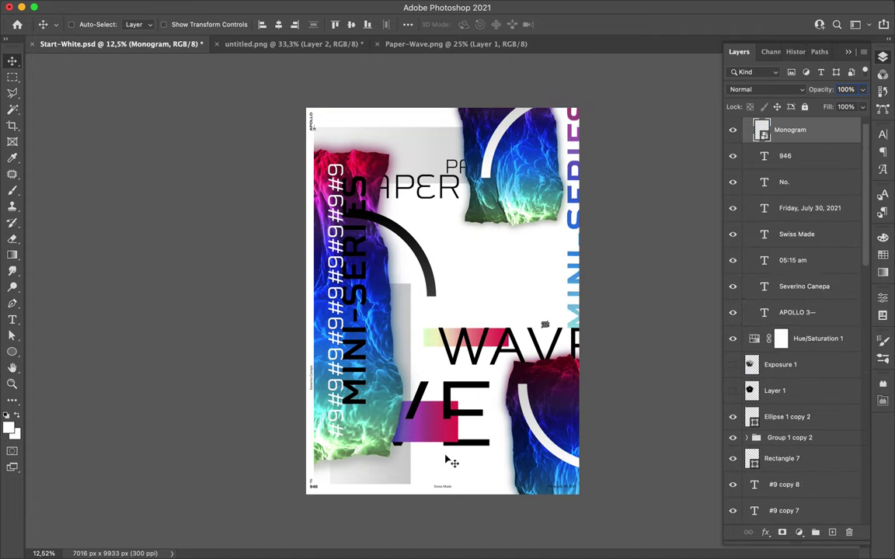
# - Extend the Swiss Made footer credit with 'Designer' and the designer's name
pyautogui.press('t')
pyautogui.doubleClick(449, 487)
pyautogui.write('Designer')
pyautogui.scroll(2, 449, 491)
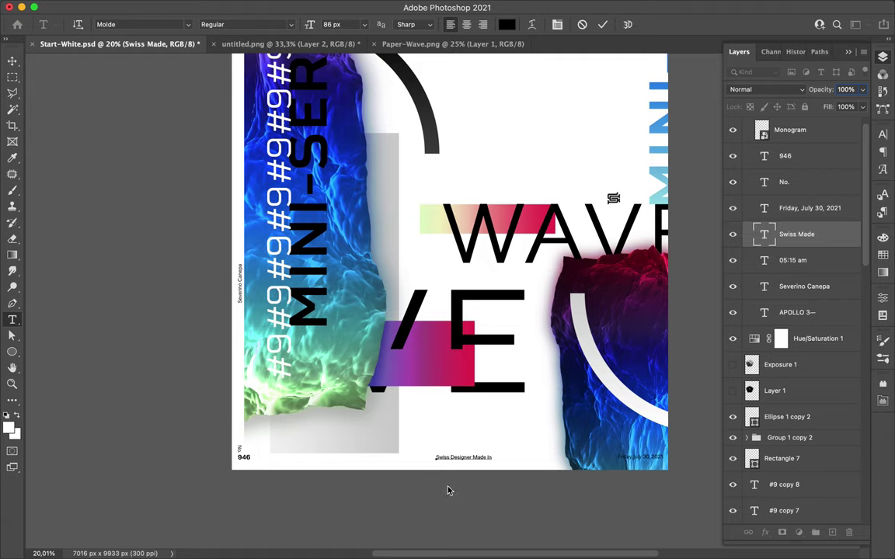
pyautogui.write(' Wenling, Zhejiang, C')
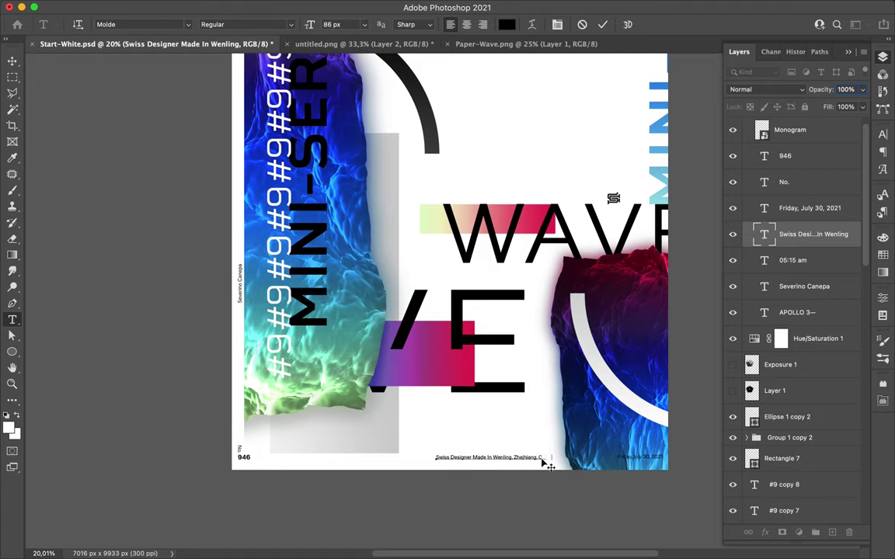
pyautogui.write('hina')
pyautogui.press('Escape')
pyautogui.press('v')
# - Group the #9 copies, shift the column left, and duplicate an arc rightward
pyautogui.scroll(-2, 399, 276)
pyautogui.click(783, 288)
pyautogui.keyDown('shift'); pyautogui.click(781, 471); pyautogui.keyUp('shift')
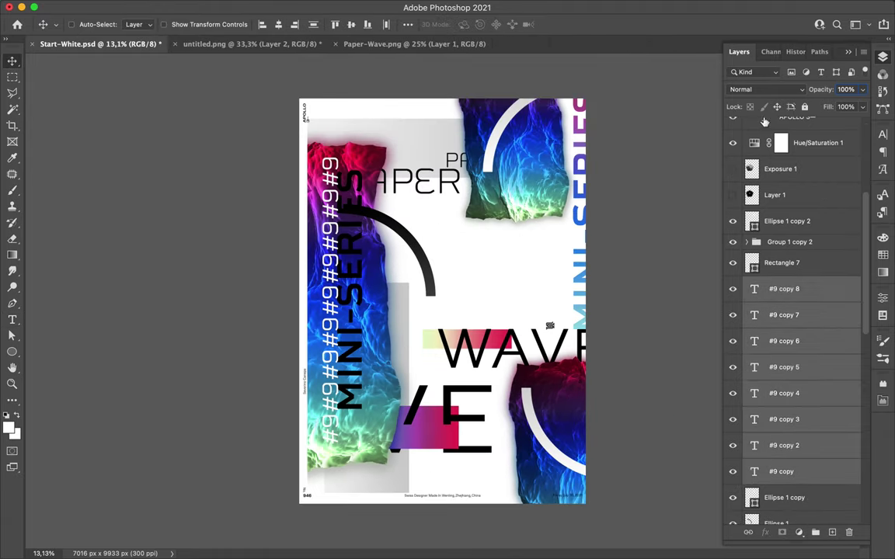
pyautogui.hotkey('ctrl', 'g')
pyautogui.moveTo(334, 303); pyautogui.dragTo(307, 302)
pyautogui.moveTo(419, 252)
pyautogui.mouseDown()
pyautogui.moveTo(500, 251)
pyautogui.moveTo(458, 234)
pyautogui.moveTo(479, 469)
pyautogui.moveTo(377, 476)
pyautogui.moveTo(375, 117)
pyautogui.moveTo(370, 403)
pyautogui.moveTo(380, 437)
pyautogui.mouseUp()
# - Make more transformed arc copies and save the finished poster
pyautogui.hotkey('ctrl', 'alt', 't')
pyautogui.press('Return')
pyautogui.hotkey('ctrl', 's')
pyautogui.click(635, 9)
pyautogui.click(642, 36)
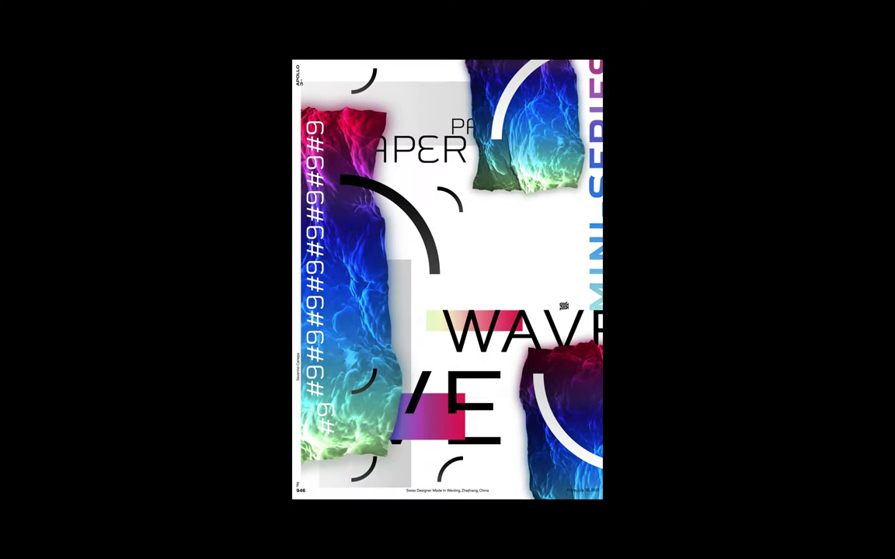